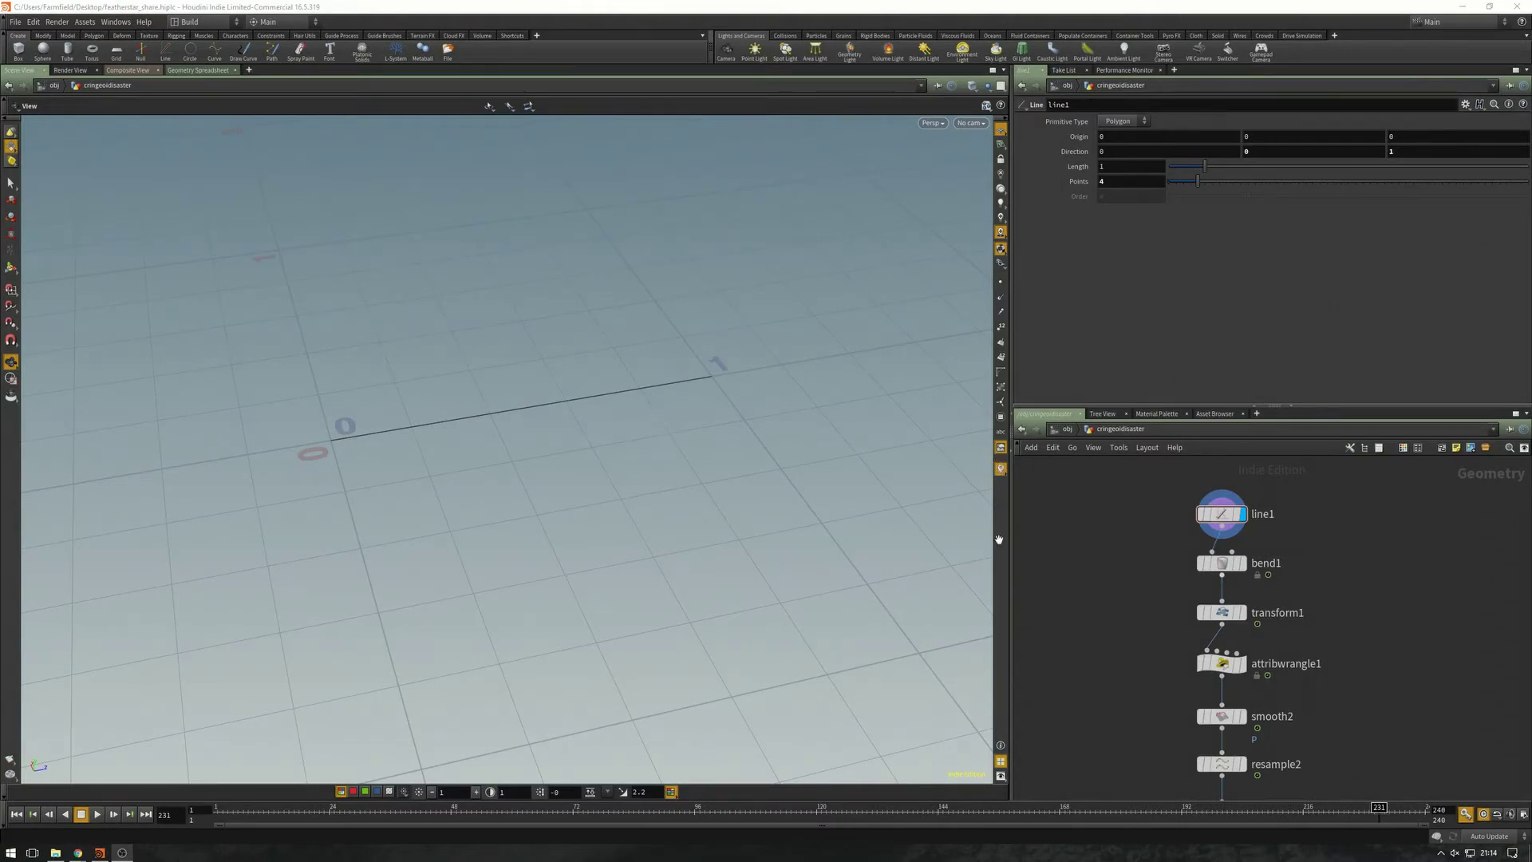
Bypass bend1, display transform1 and play the animation to examine the line's rotation on its own
click(1200, 563)
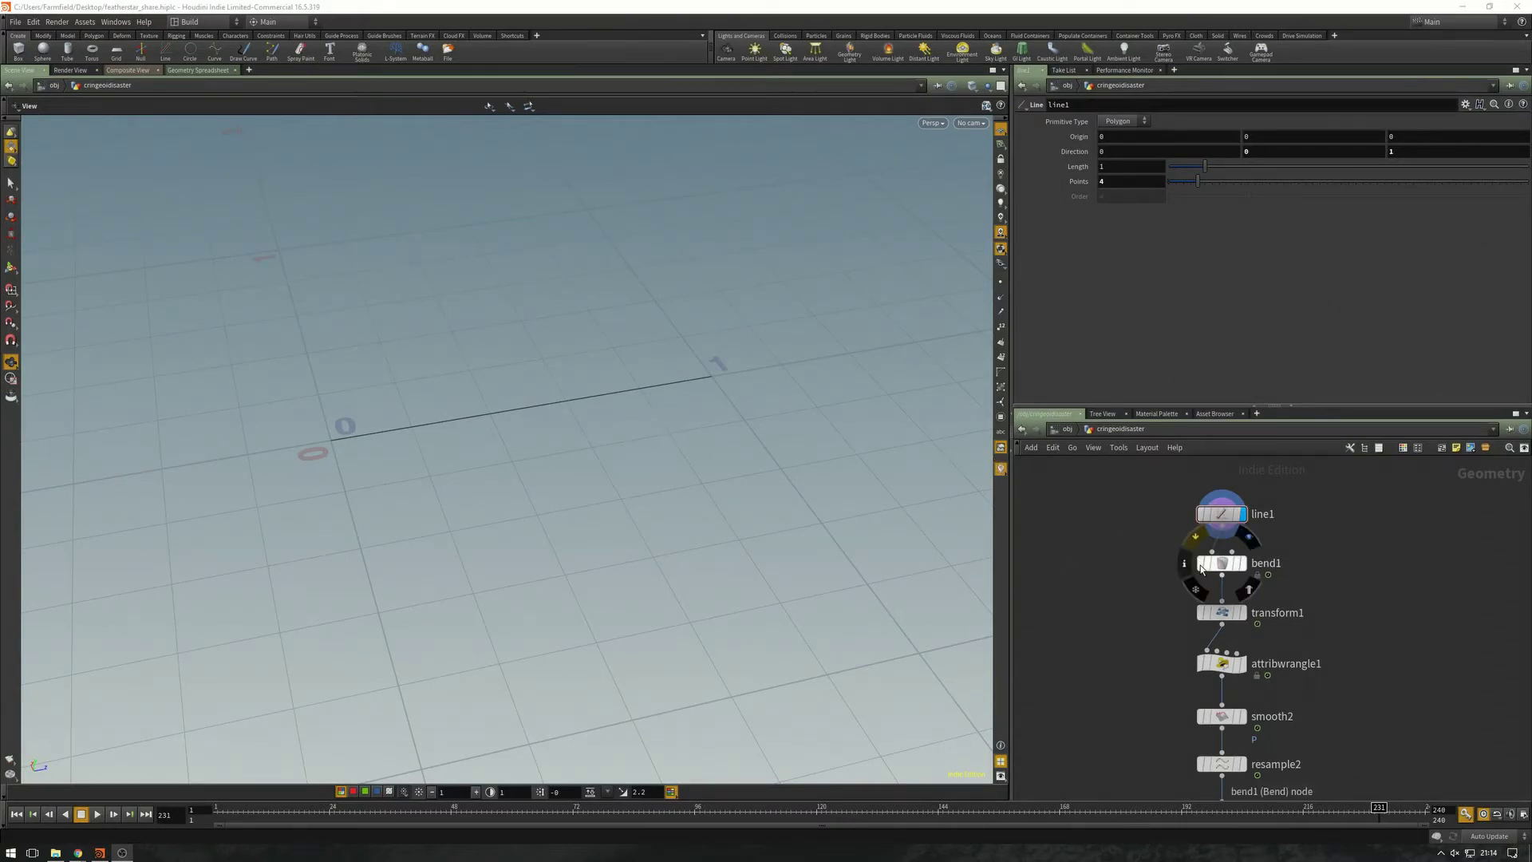
click(1242, 611)
click(97, 817)
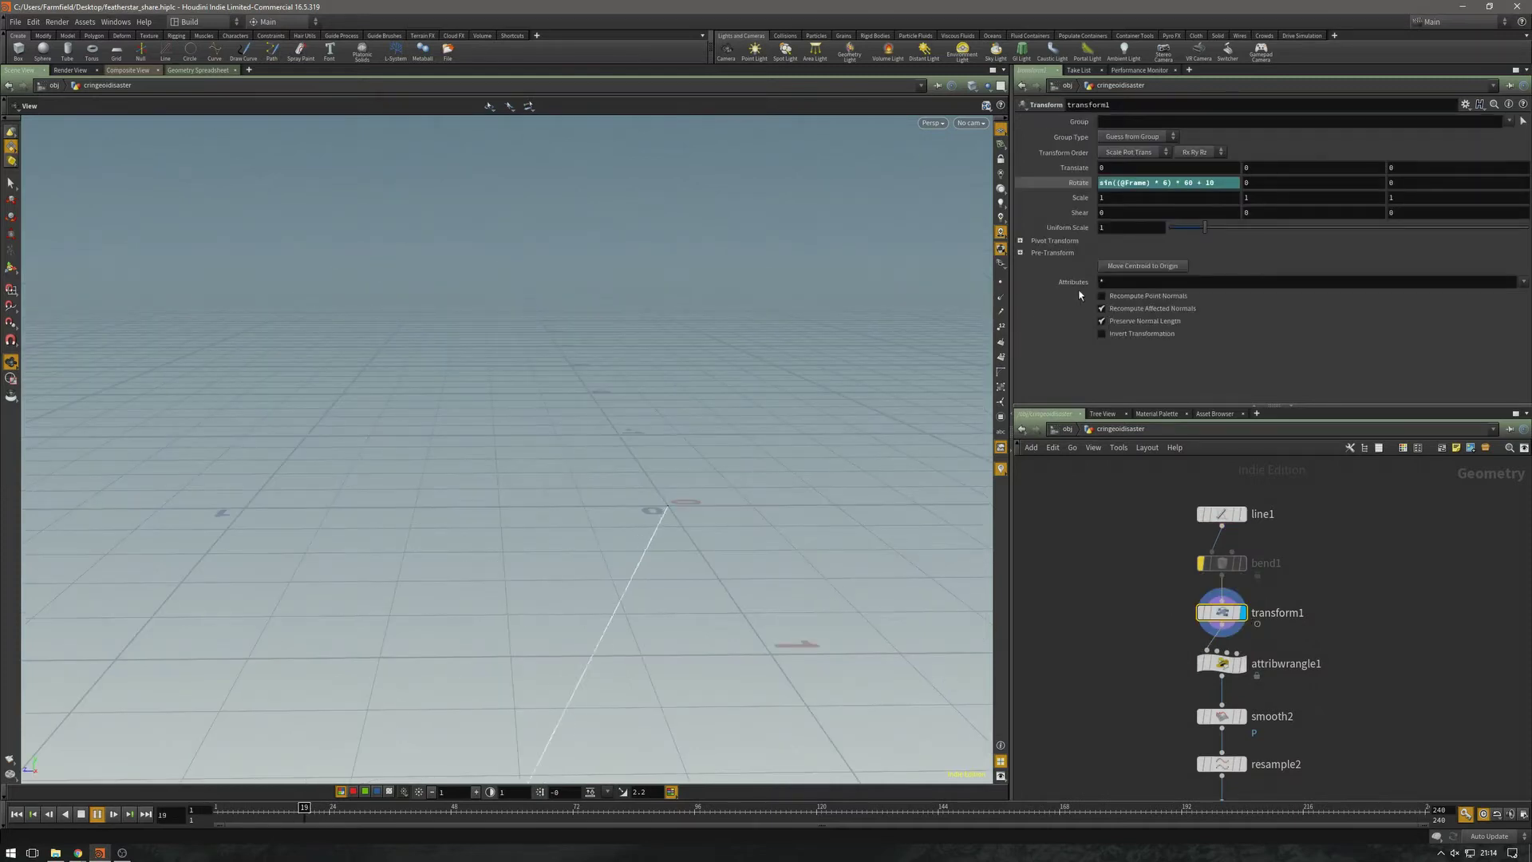
drag(866, 399, 557, 599)
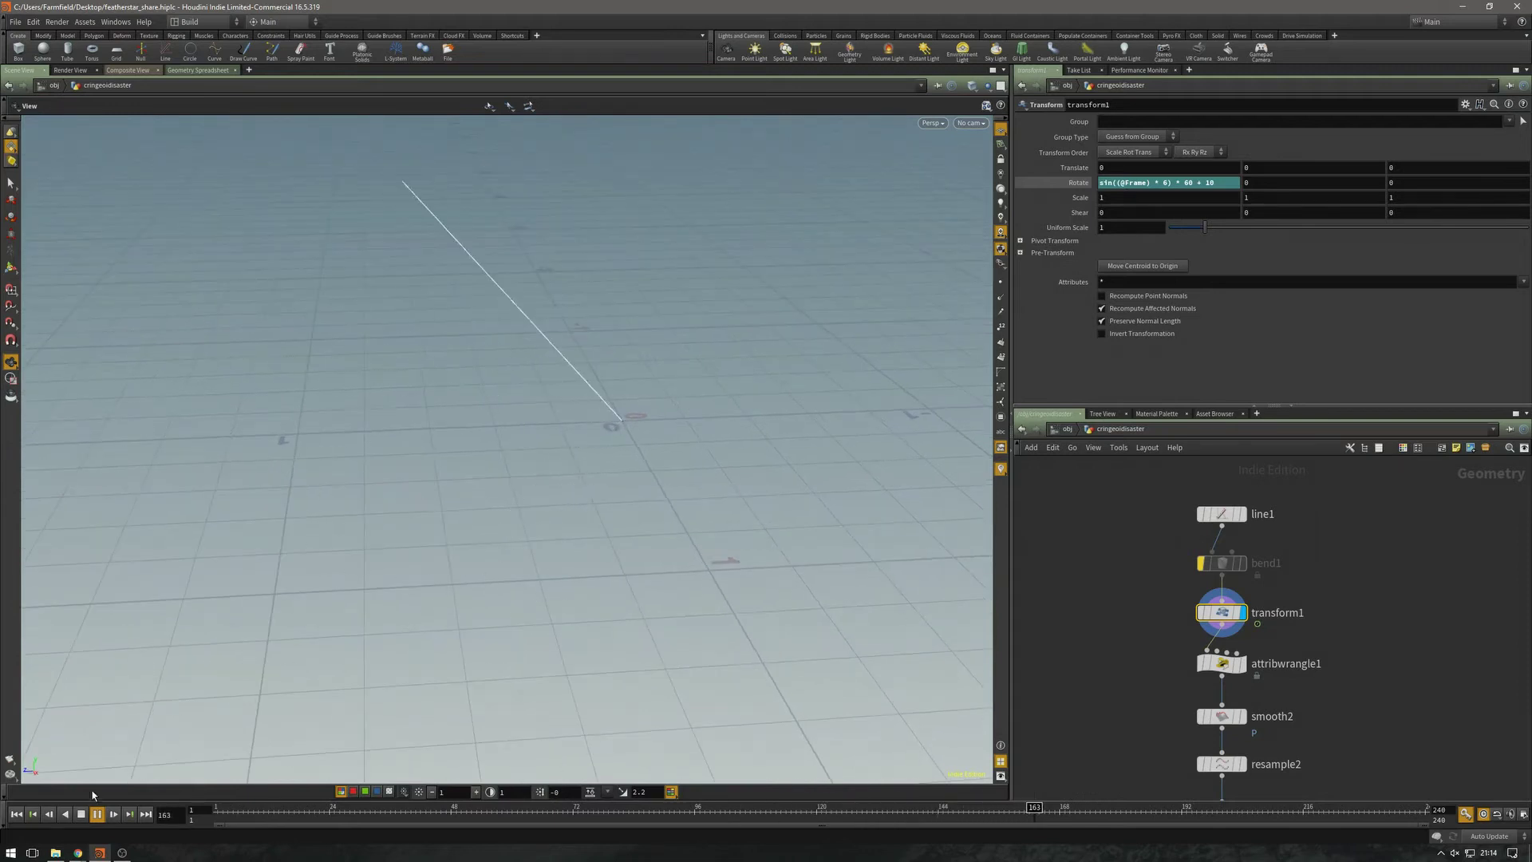
click(80, 815)
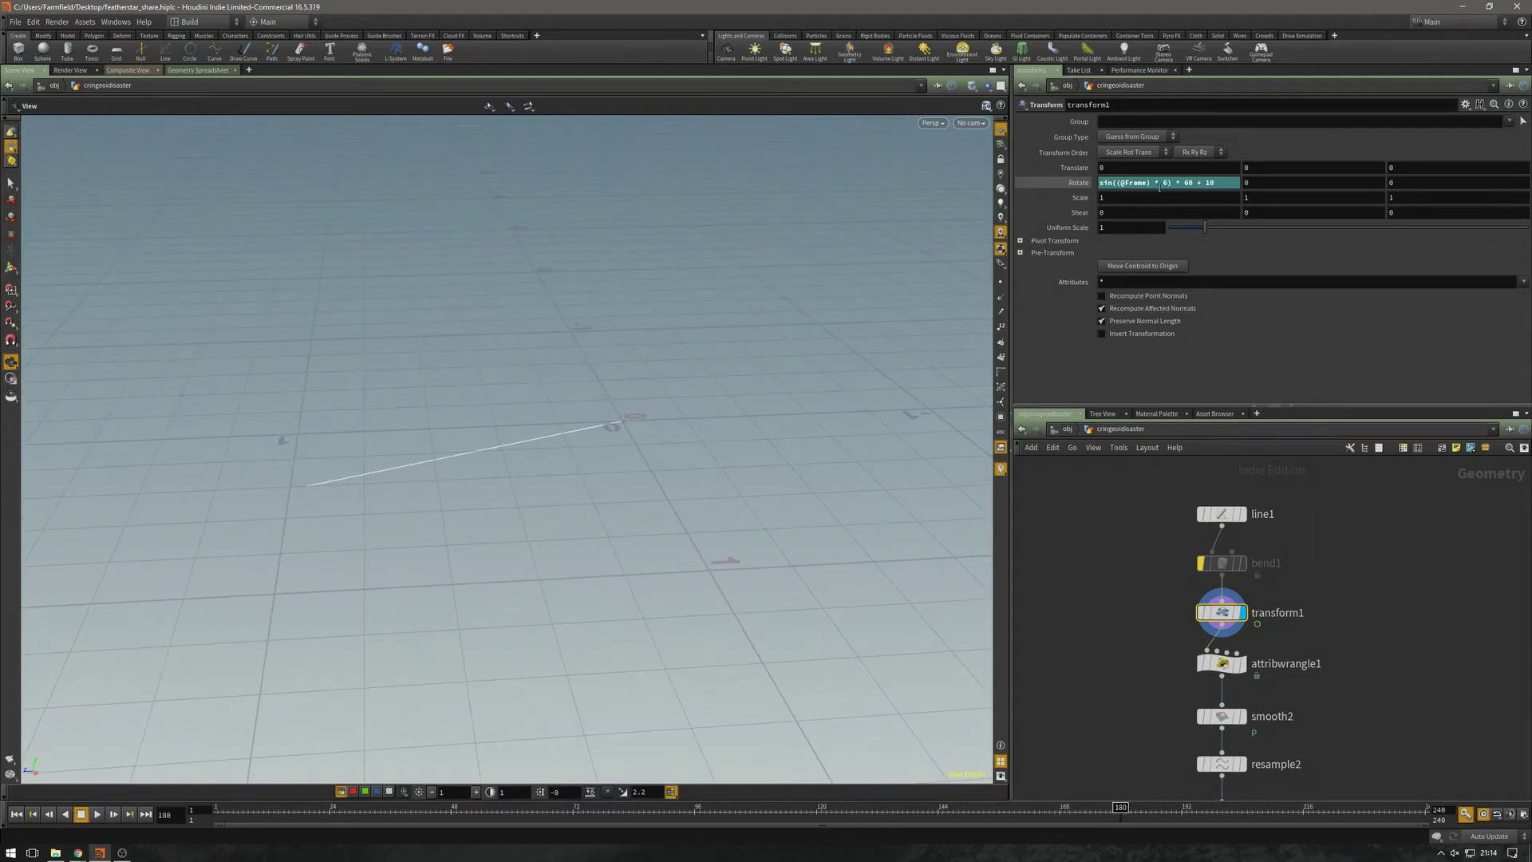
Display bend1 with its effect active, open its parameters and play the animation to examine the bending line
click(1242, 563)
click(1221, 564)
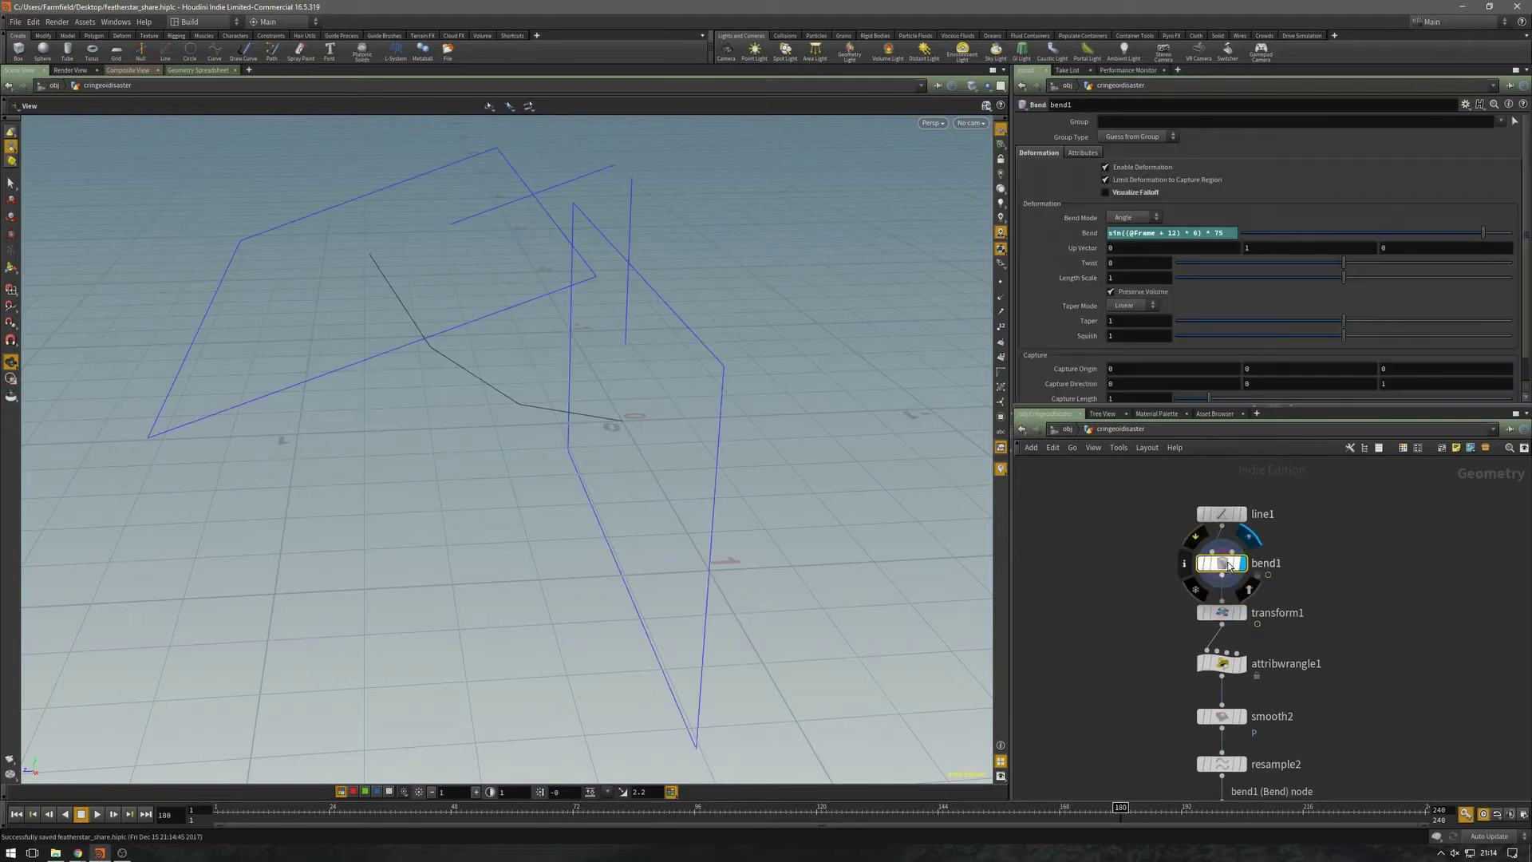
key(ctrl+Up)
drag(280, 600, 403, 550)
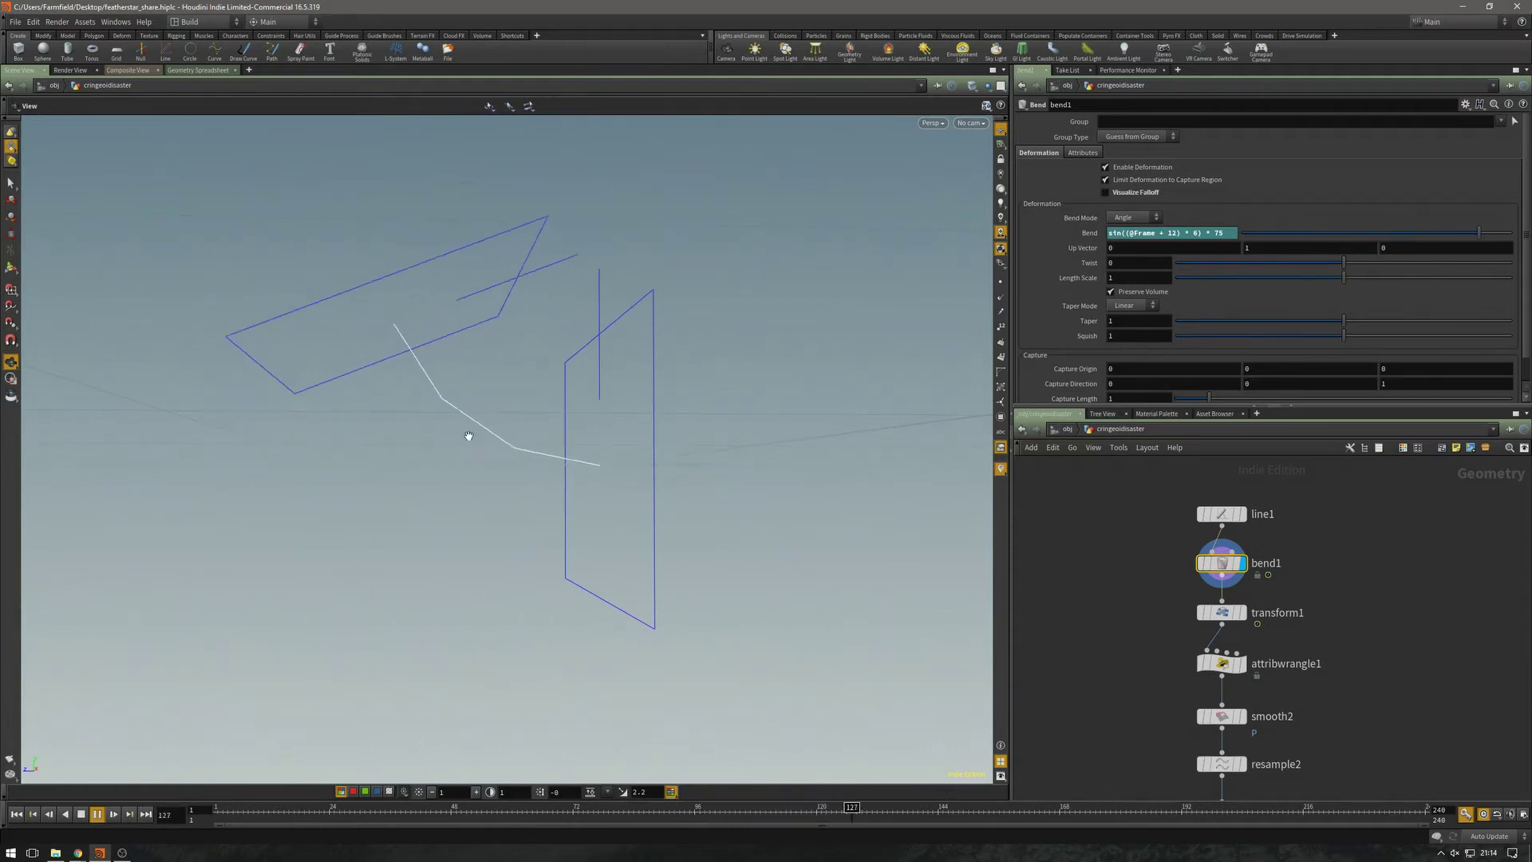
Display transform1 and examine the combined bend and rotation during playback, then stop the animation
click(1238, 612)
click(1231, 614)
drag(687, 478, 726, 526)
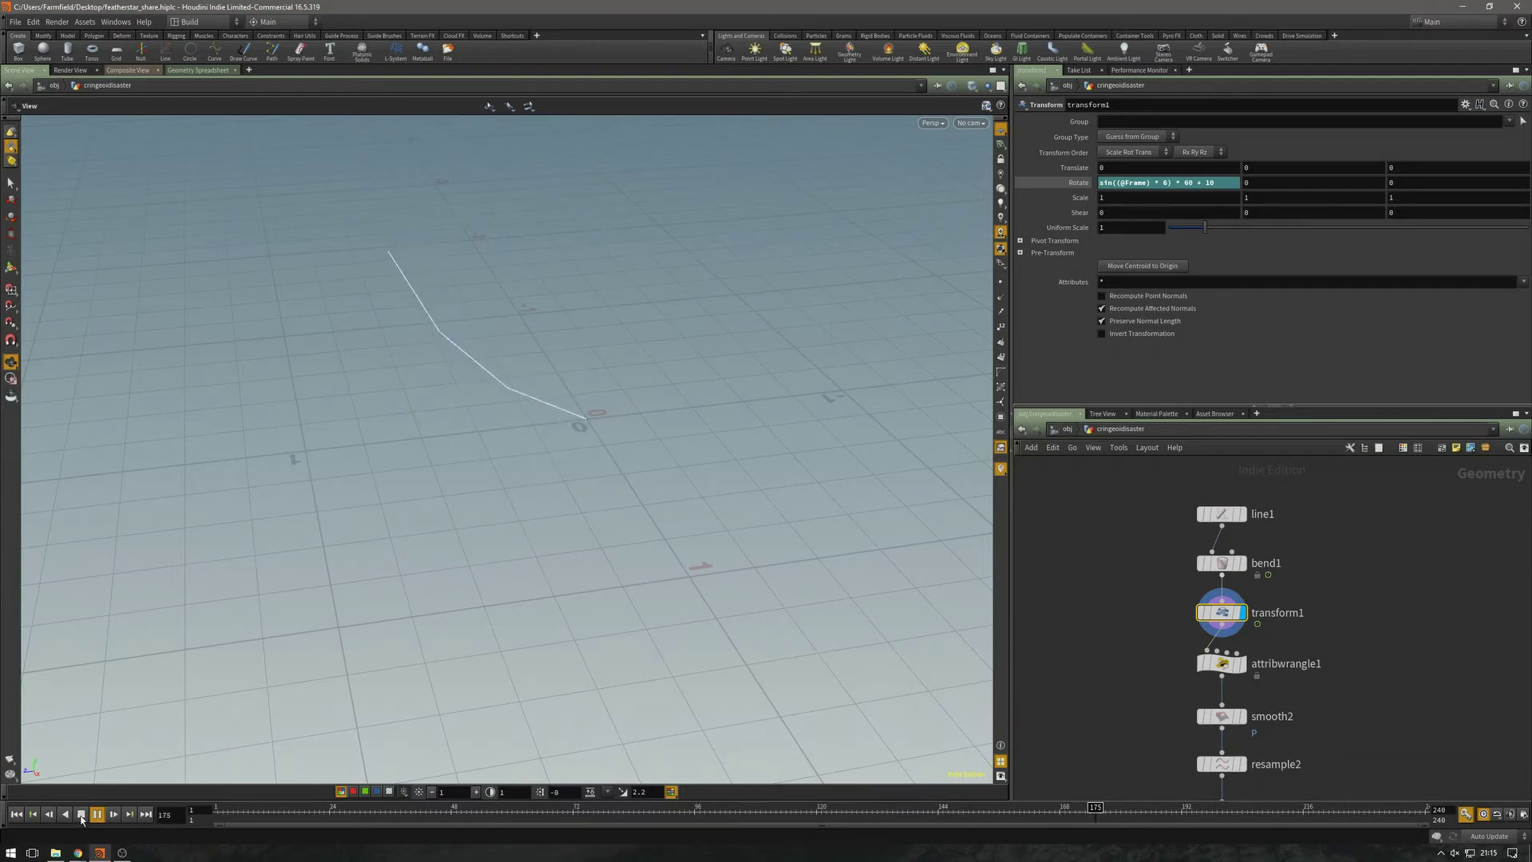
key(Escape)
drag(260, 677, 495, 569)
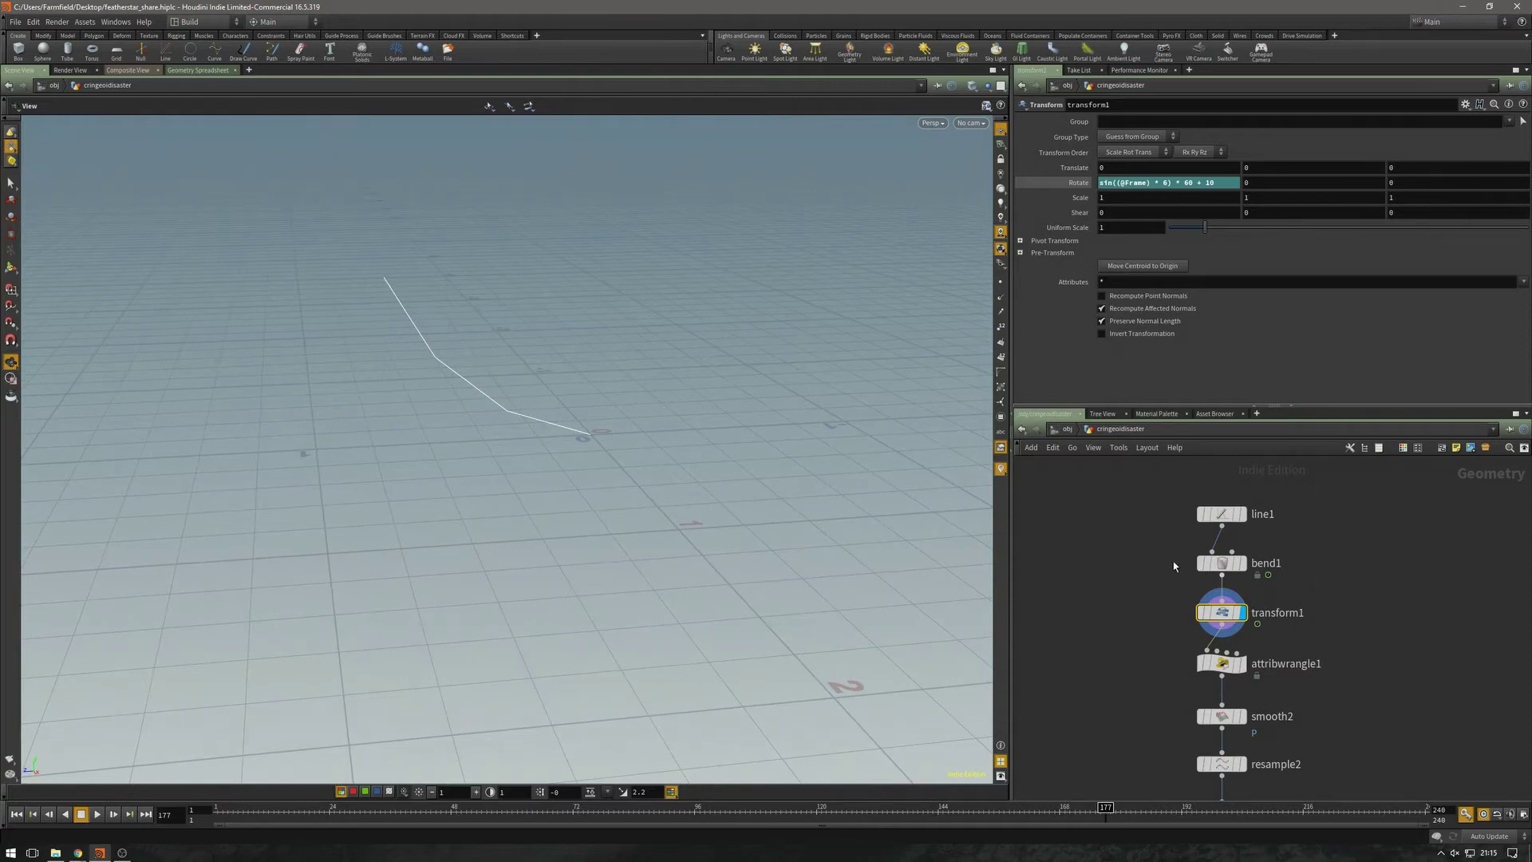
Bypass bend1 and transform1, then display attribwrangle1 and open its parameters
click(1200, 568)
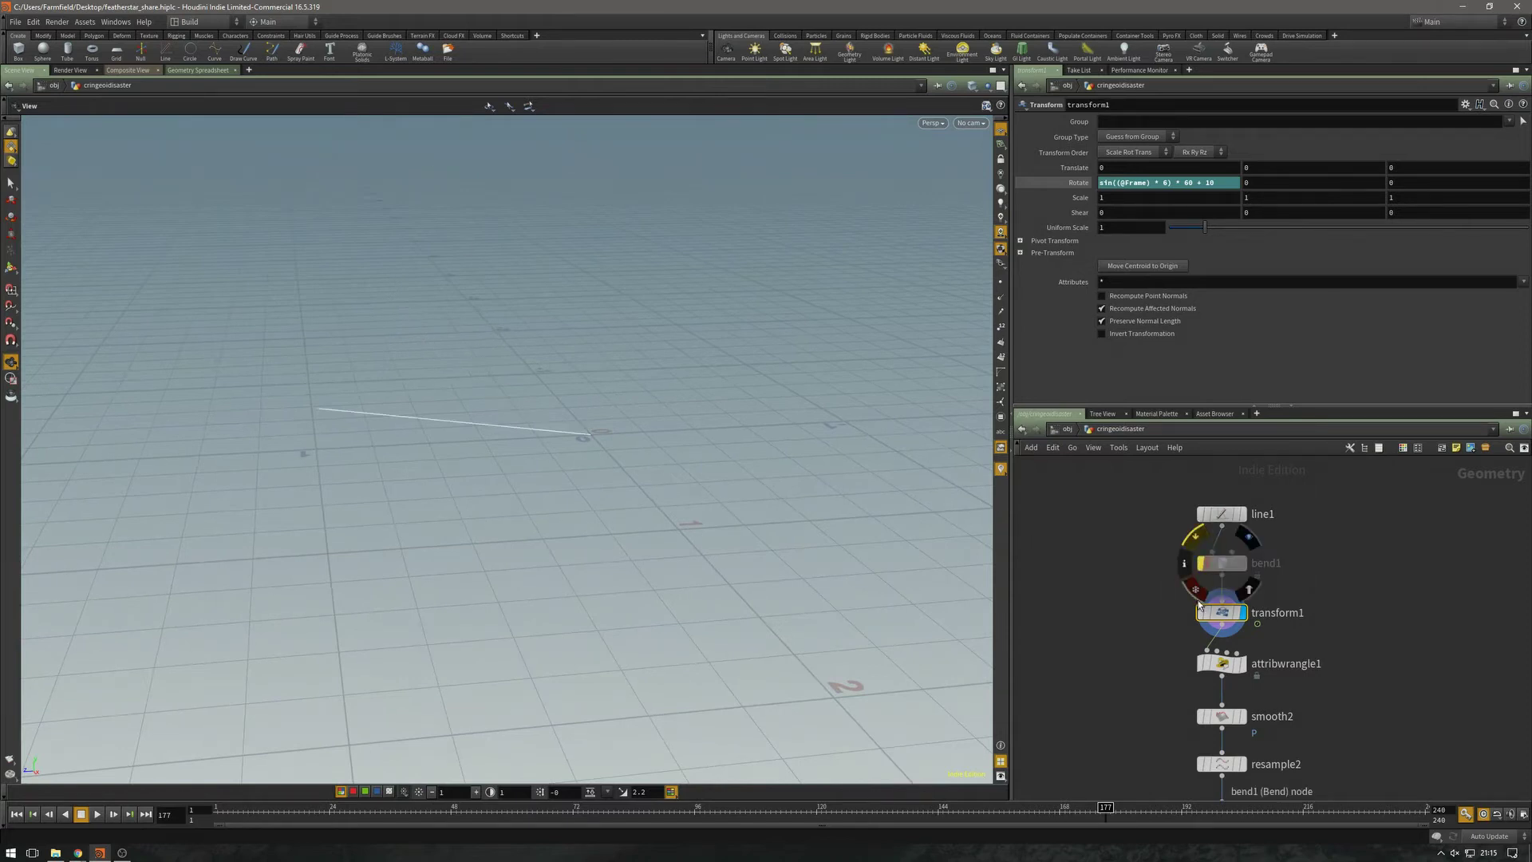
click(1200, 613)
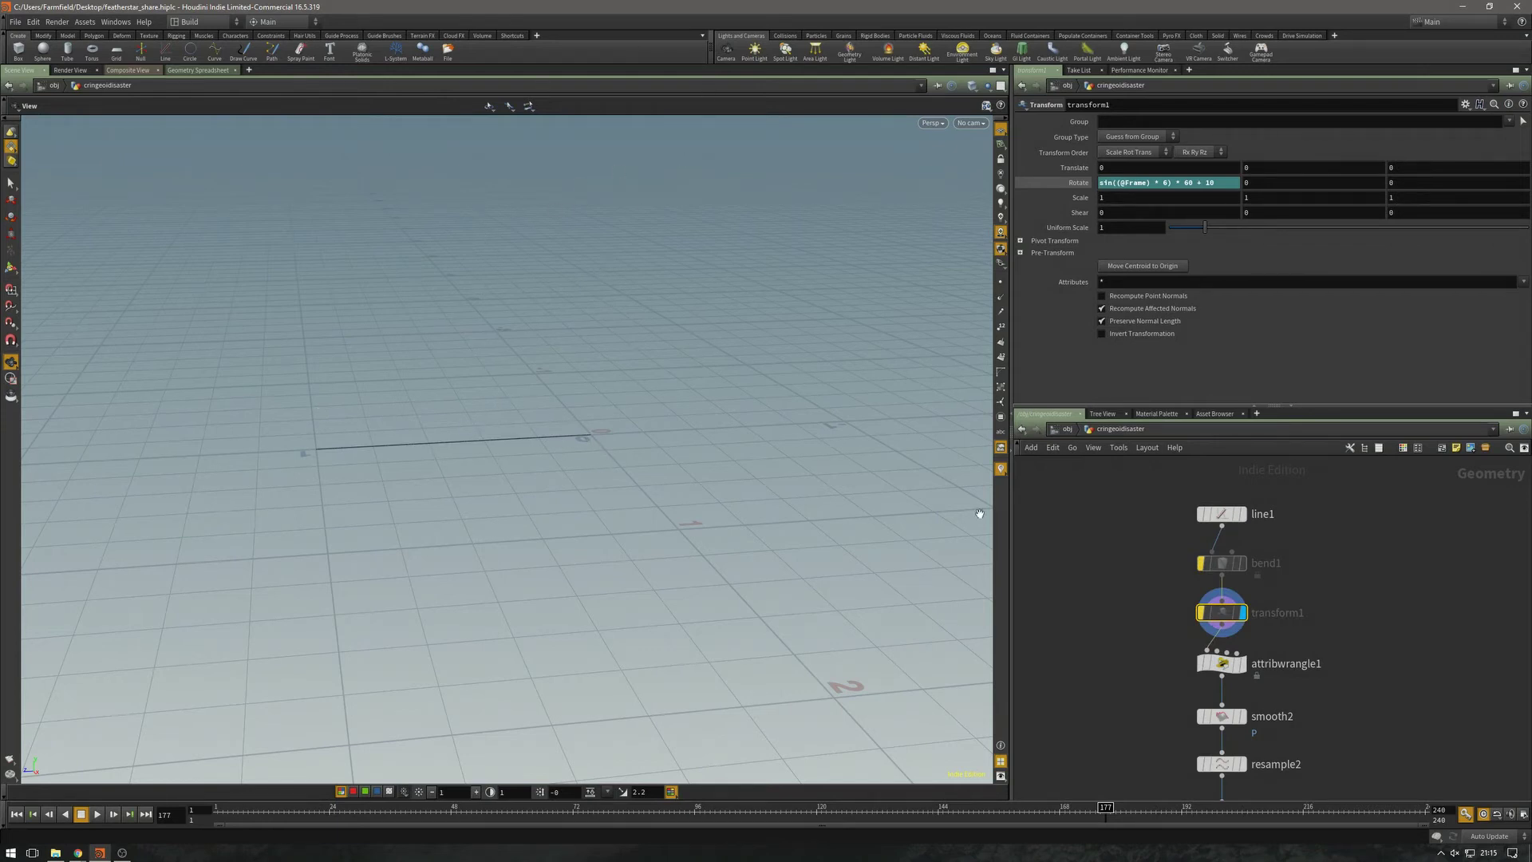
middle_drag(1113, 602, 1105, 543)
click(1235, 605)
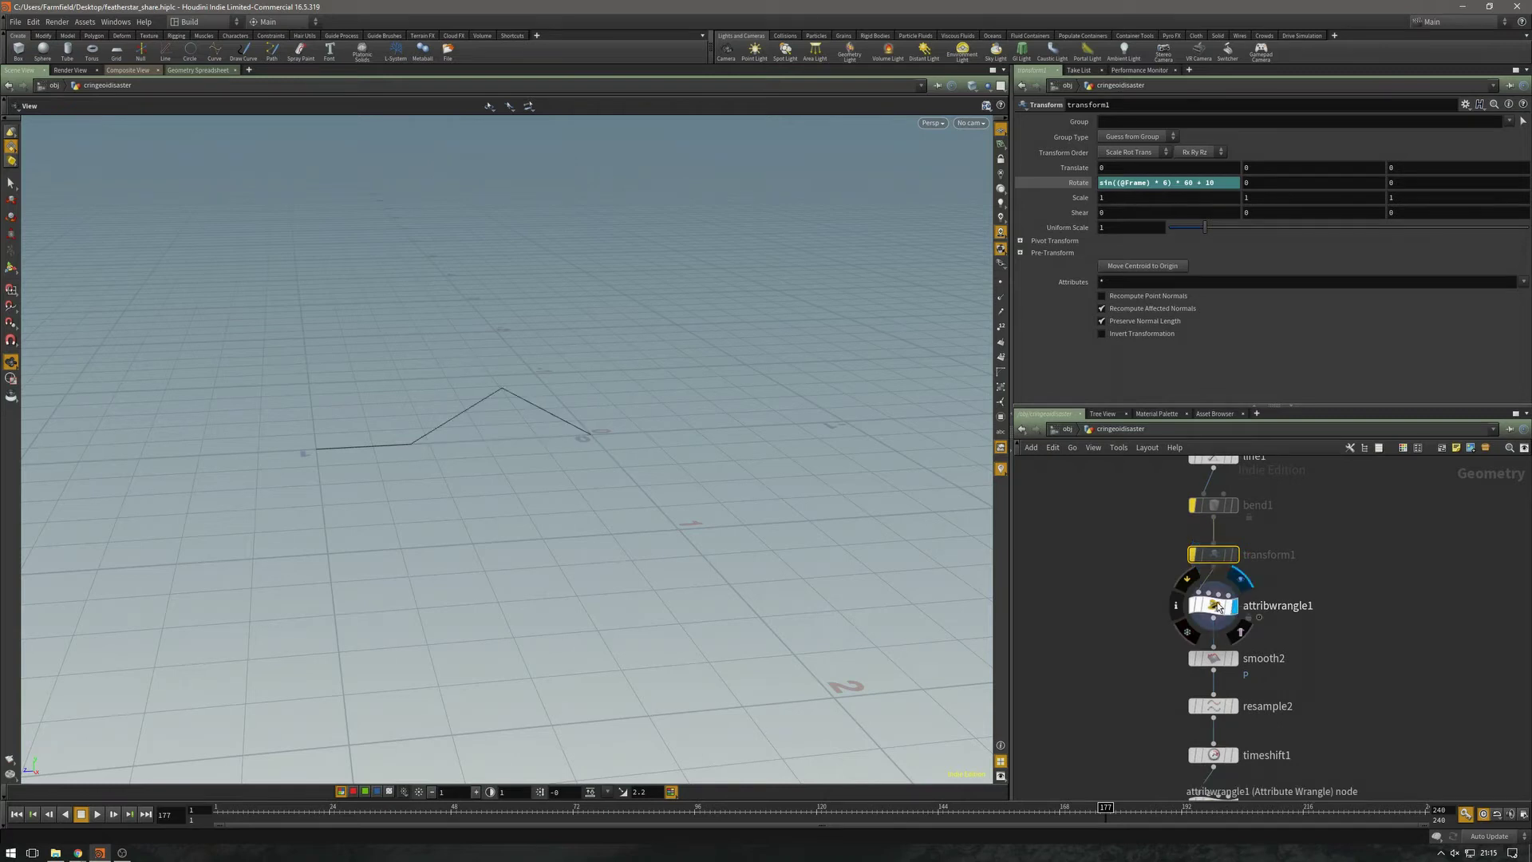
click(1212, 605)
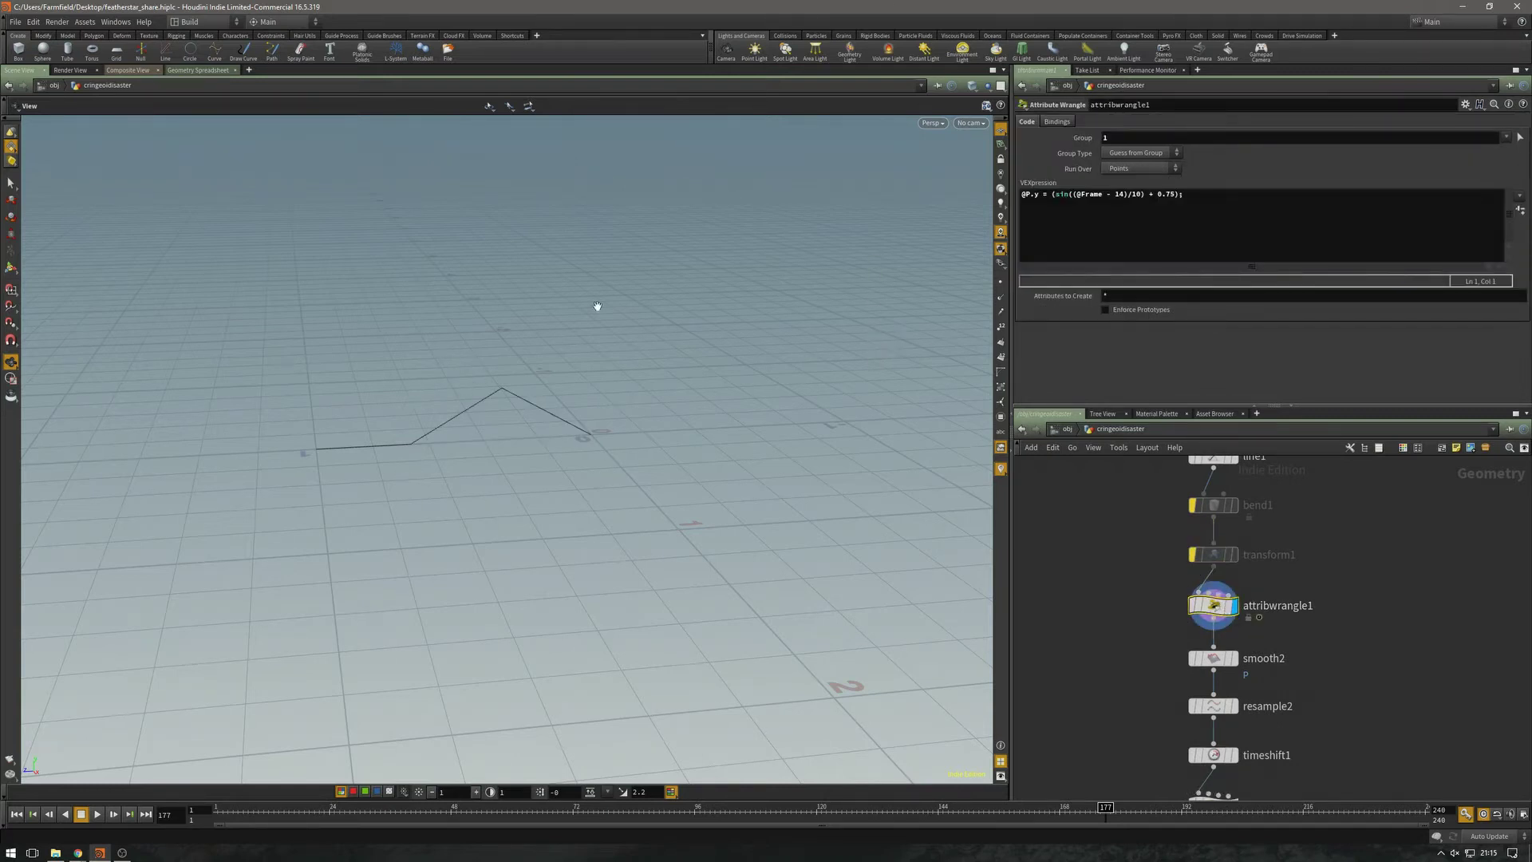
Check attribwrangle1's point group and play the animation to examine how the wrangle moves that point vertically
double_click(1117, 139)
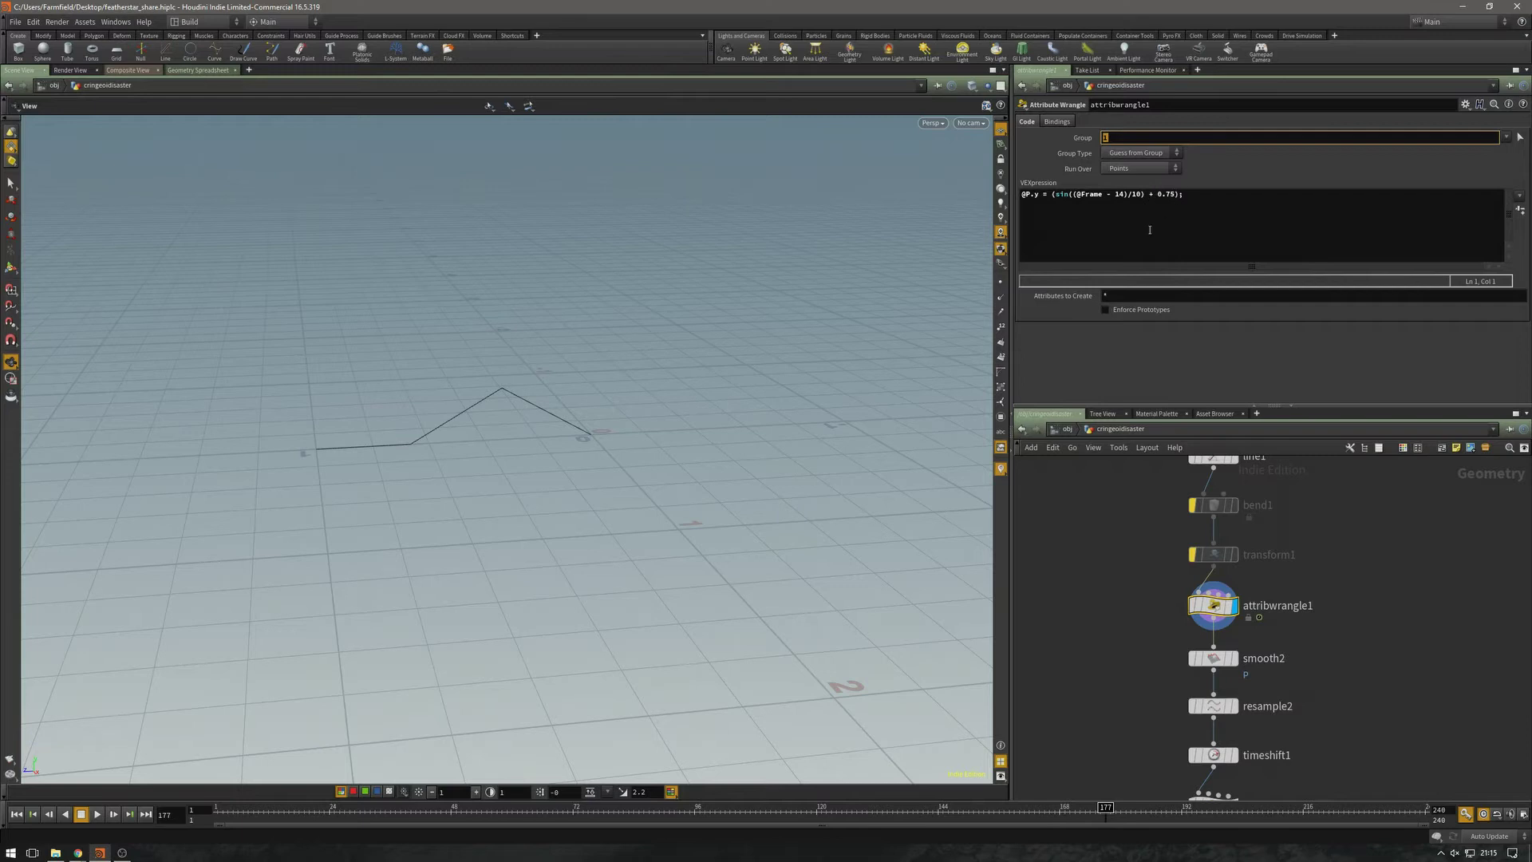
click(98, 814)
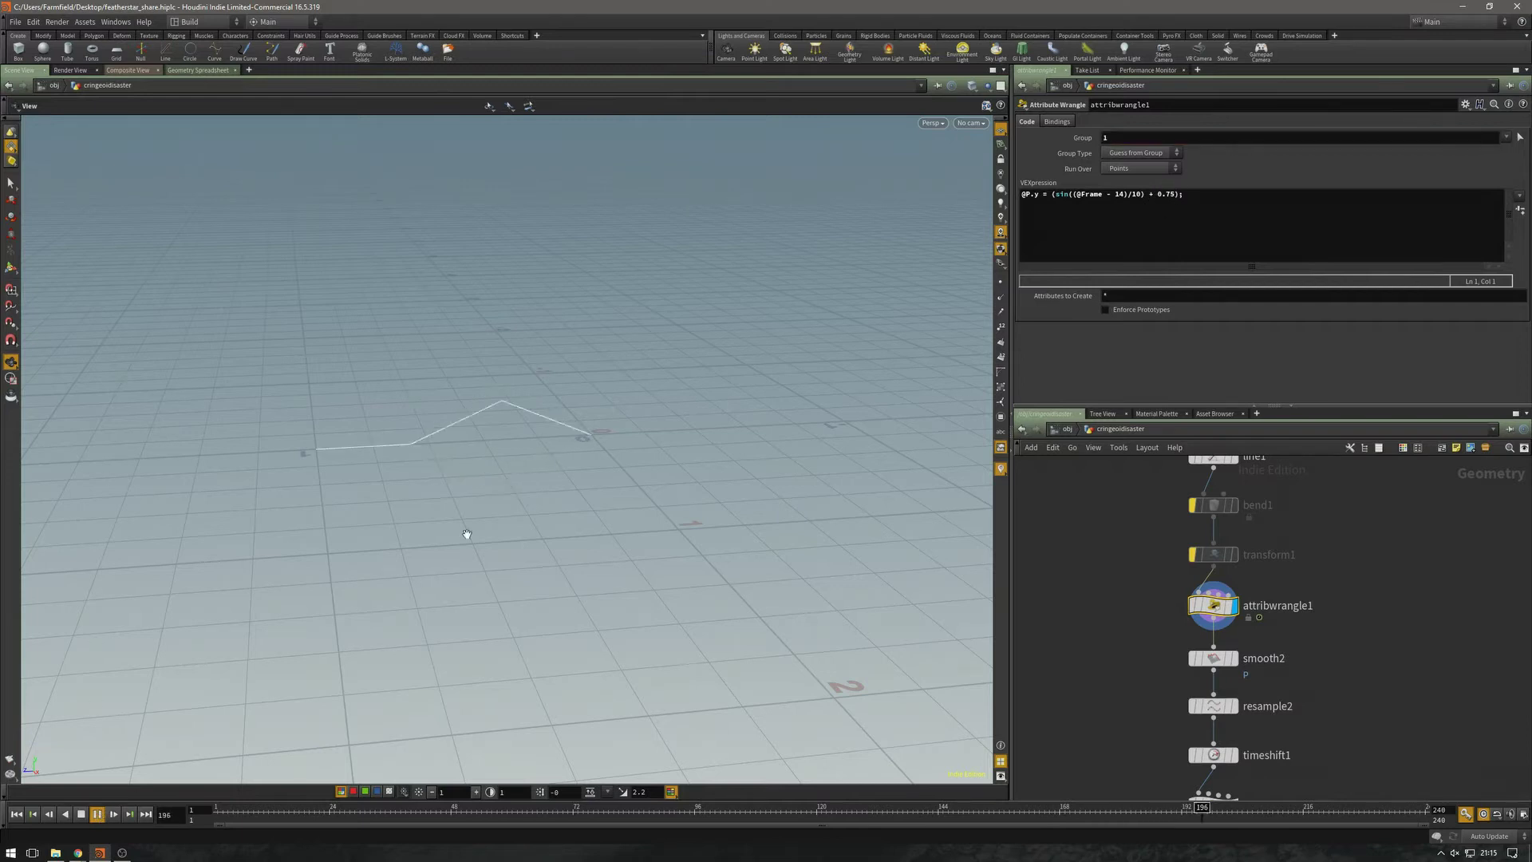
drag(592, 473, 605, 403)
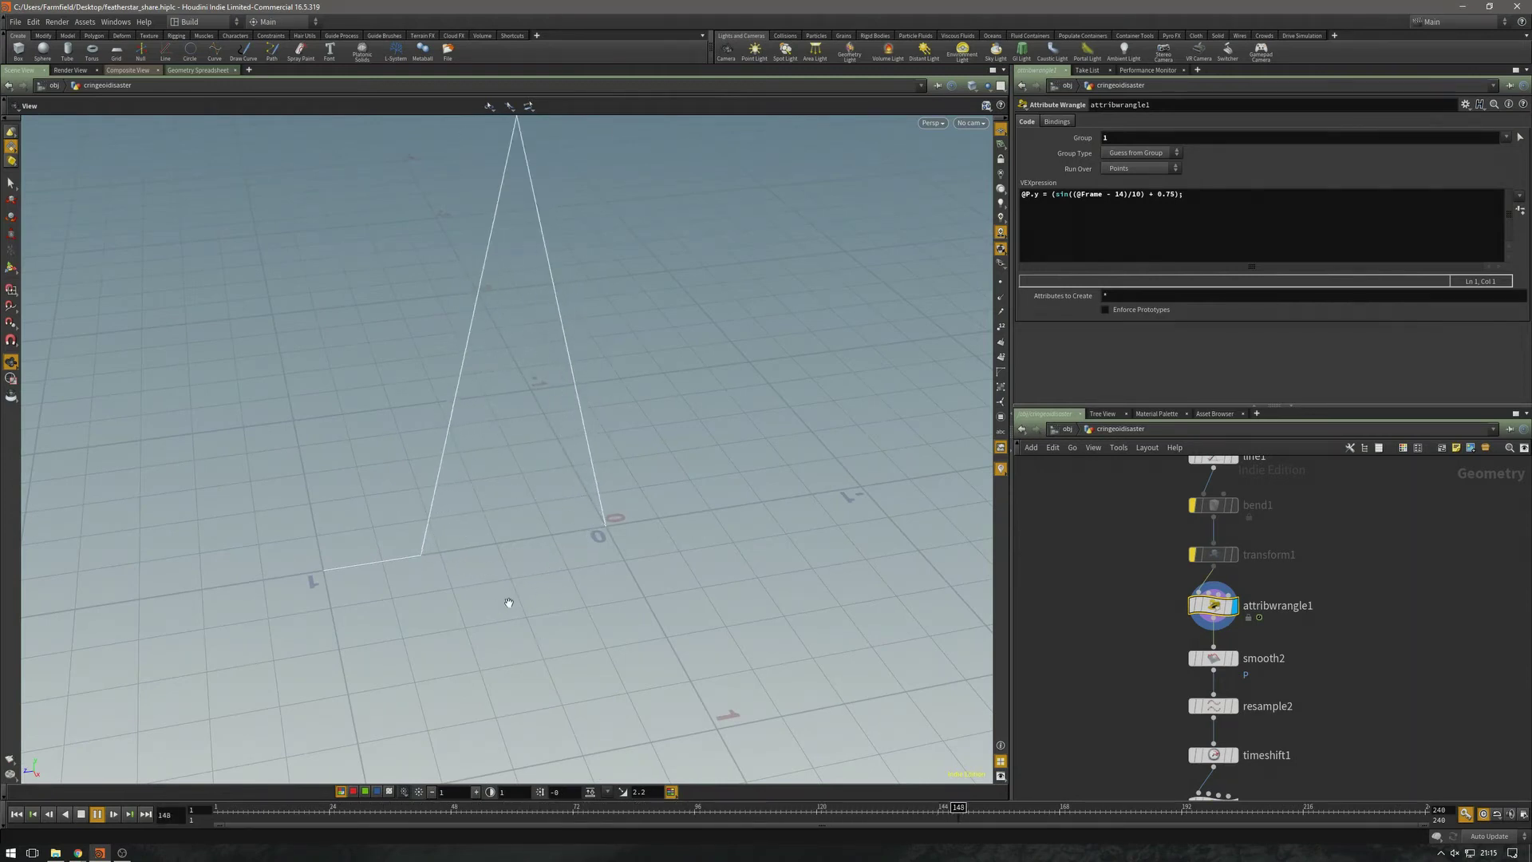
drag(704, 498, 946, 521)
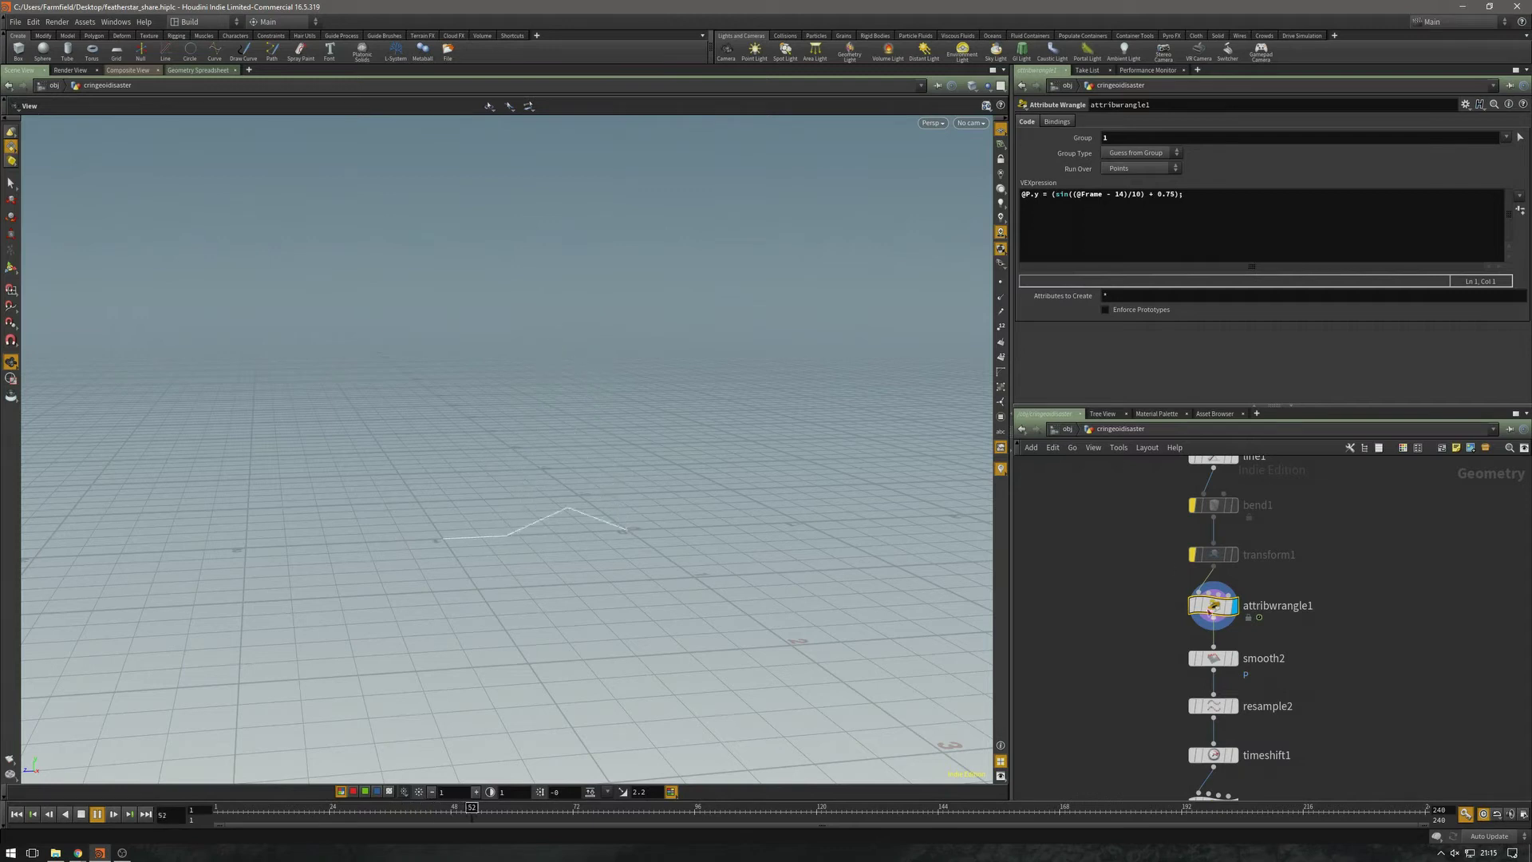
Display smooth2 and re-enable bend1 and transform1 to examine the smoothed combined motion
click(1235, 659)
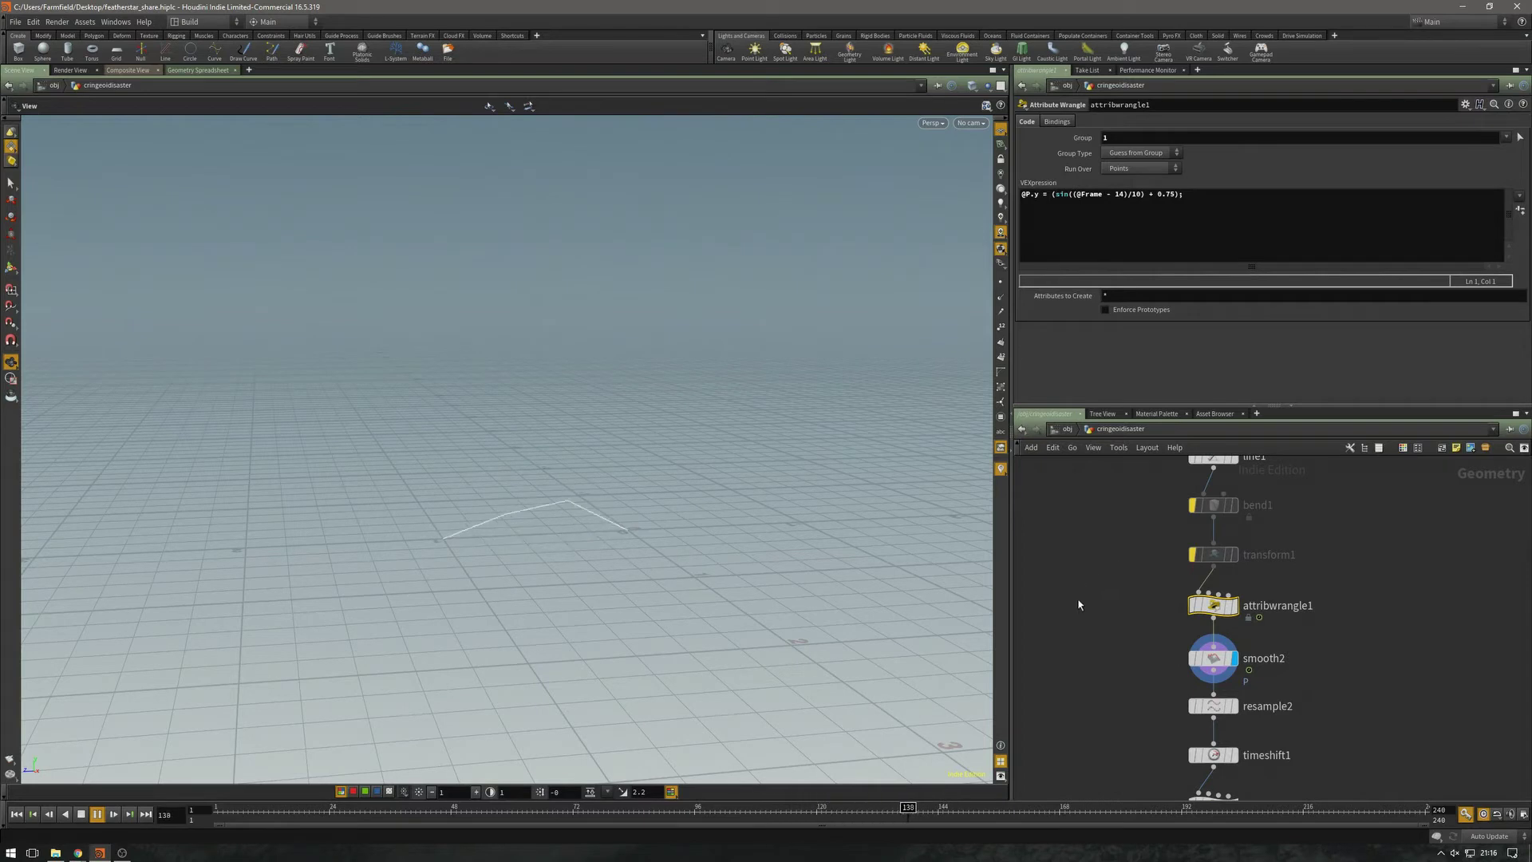
click(1192, 506)
click(1193, 555)
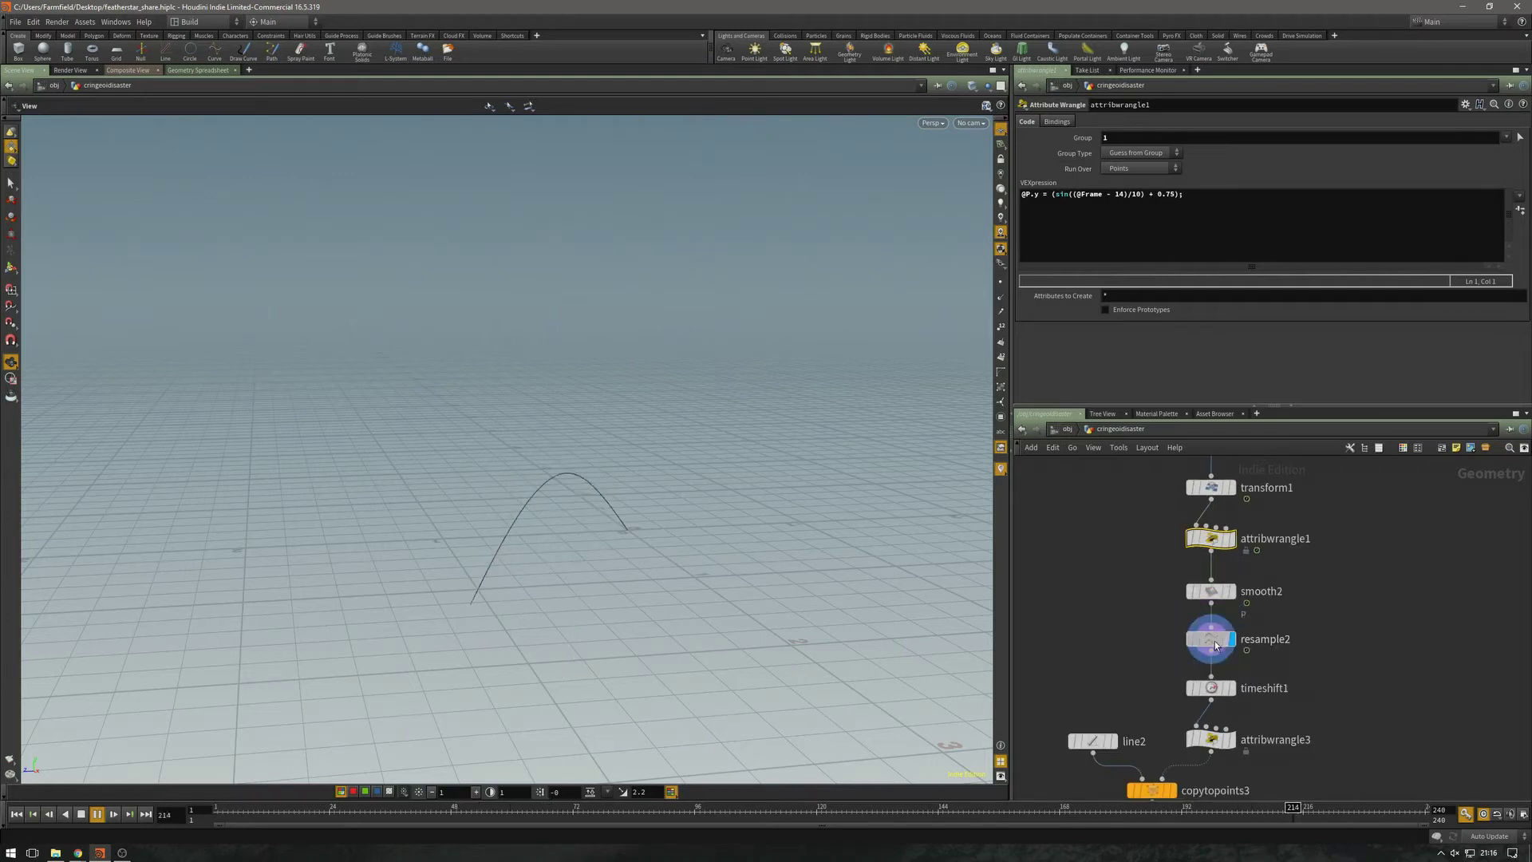
Open resample2's parameters and examine its segment length, subdivision curve setting and the resulting curve
click(1213, 642)
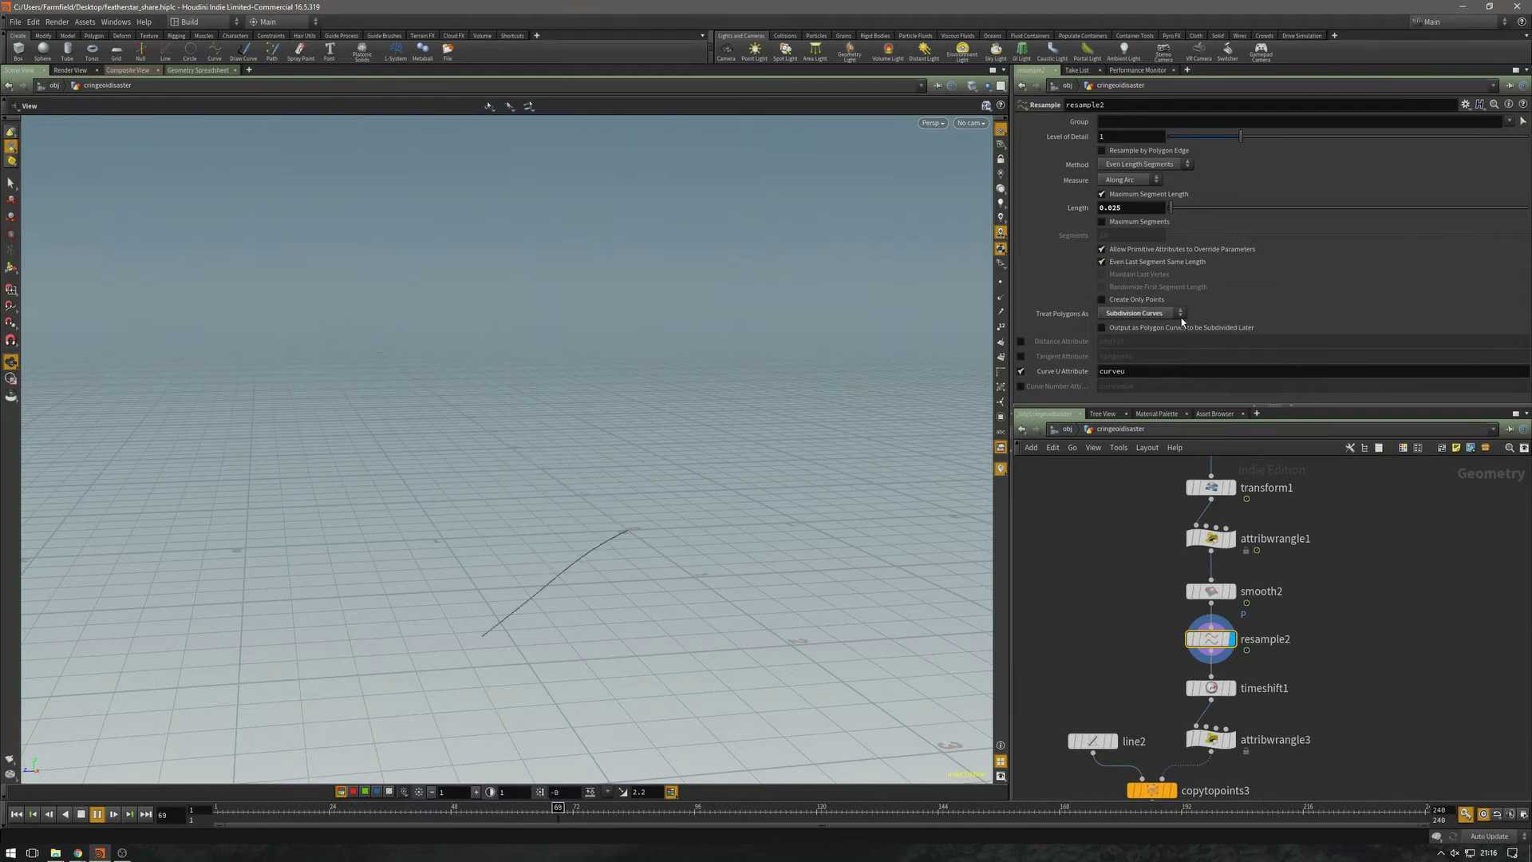
middle_drag(667, 588, 571, 422)
drag(572, 422, 671, 623)
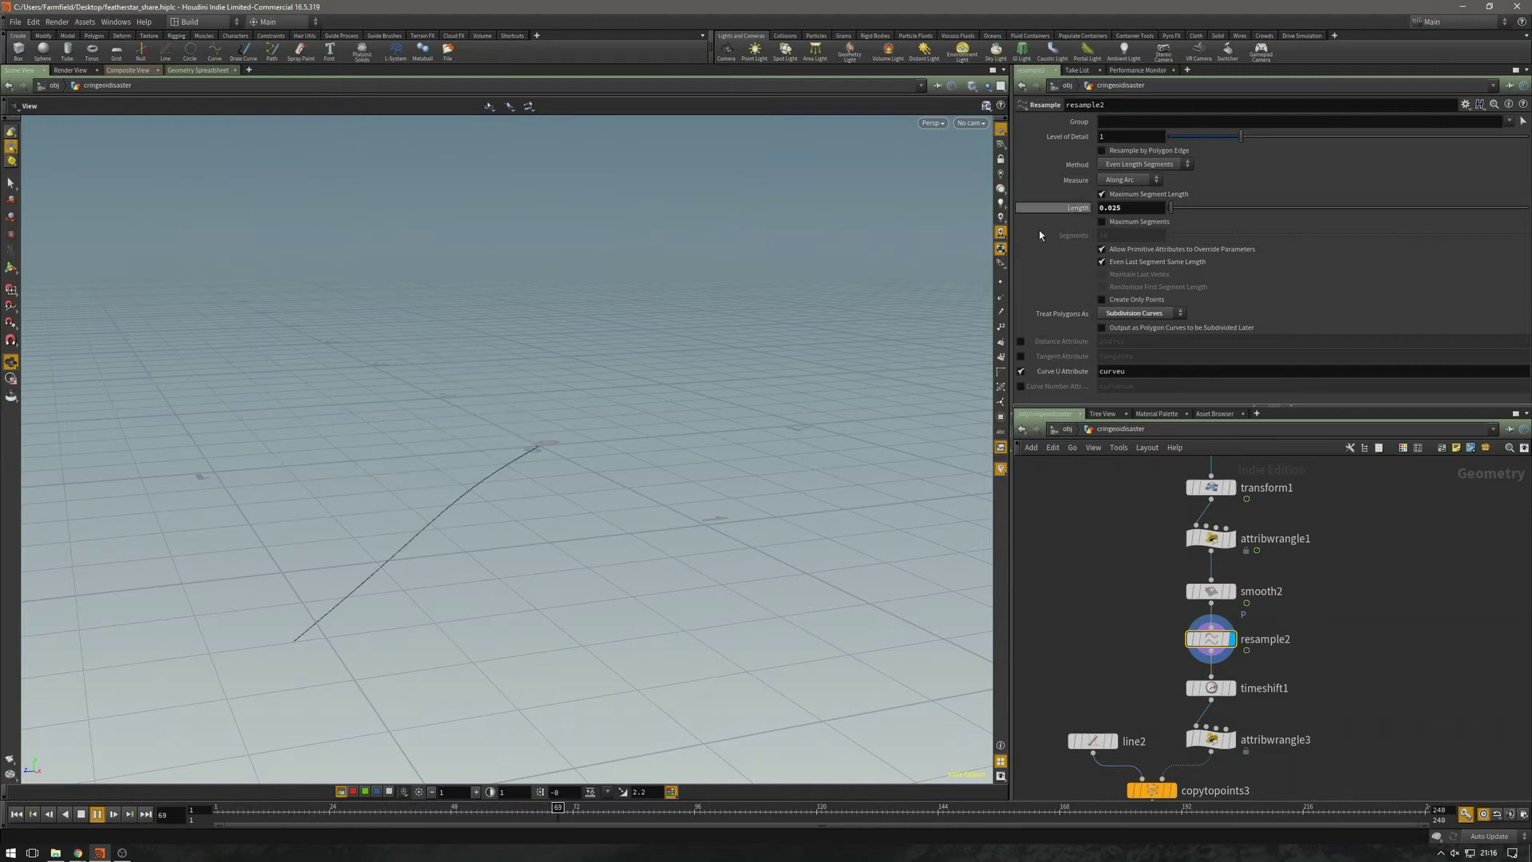
Display timeshift1, inspect its frame expression during playback, and save the scene file
middle_drag(1494, 513, 1491, 431)
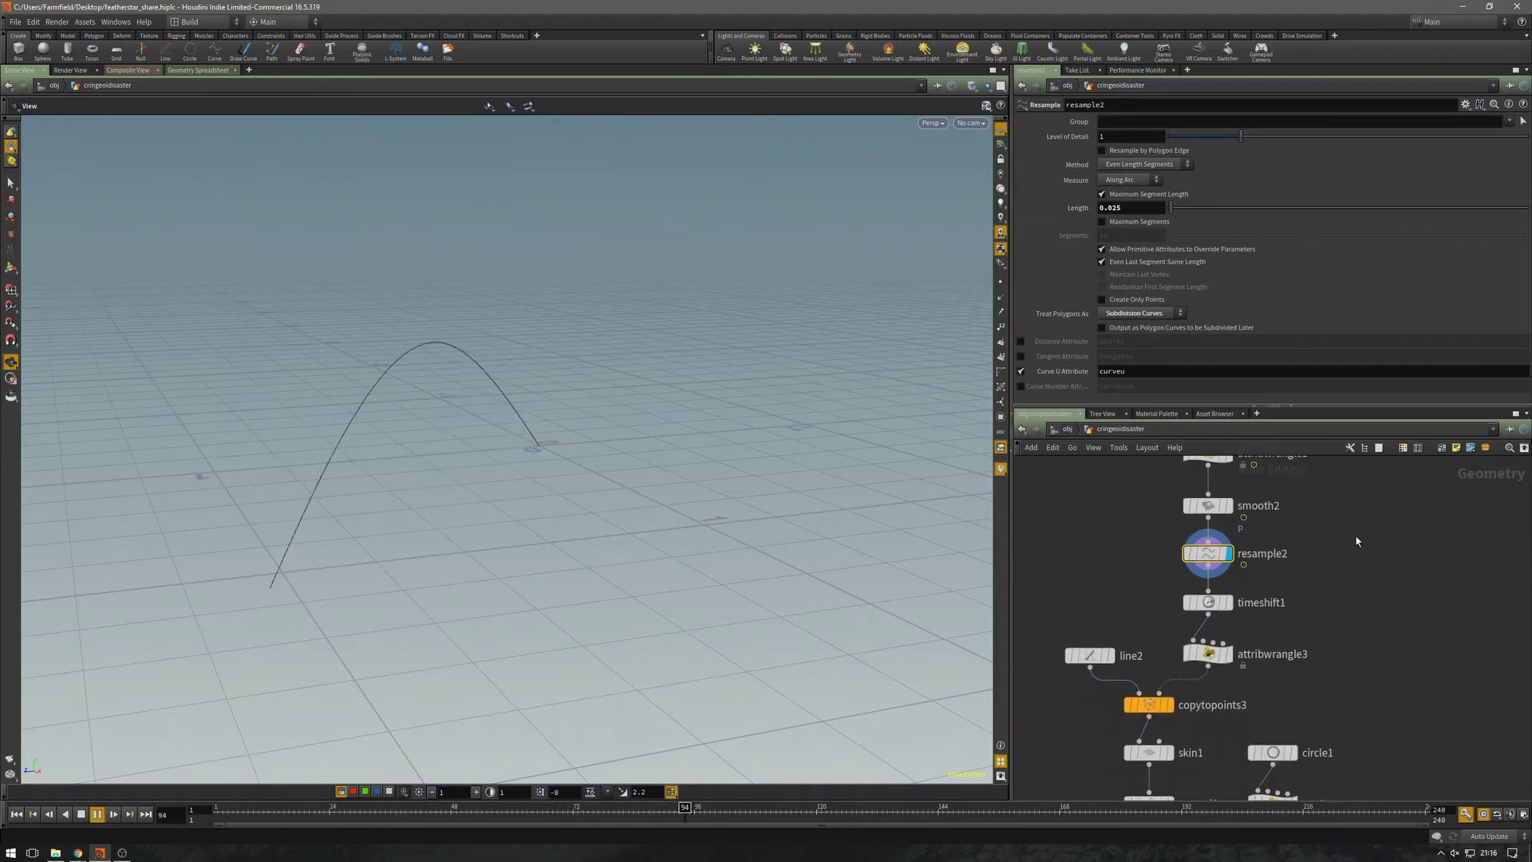
click(1230, 600)
middle_drag(1230, 600, 1256, 604)
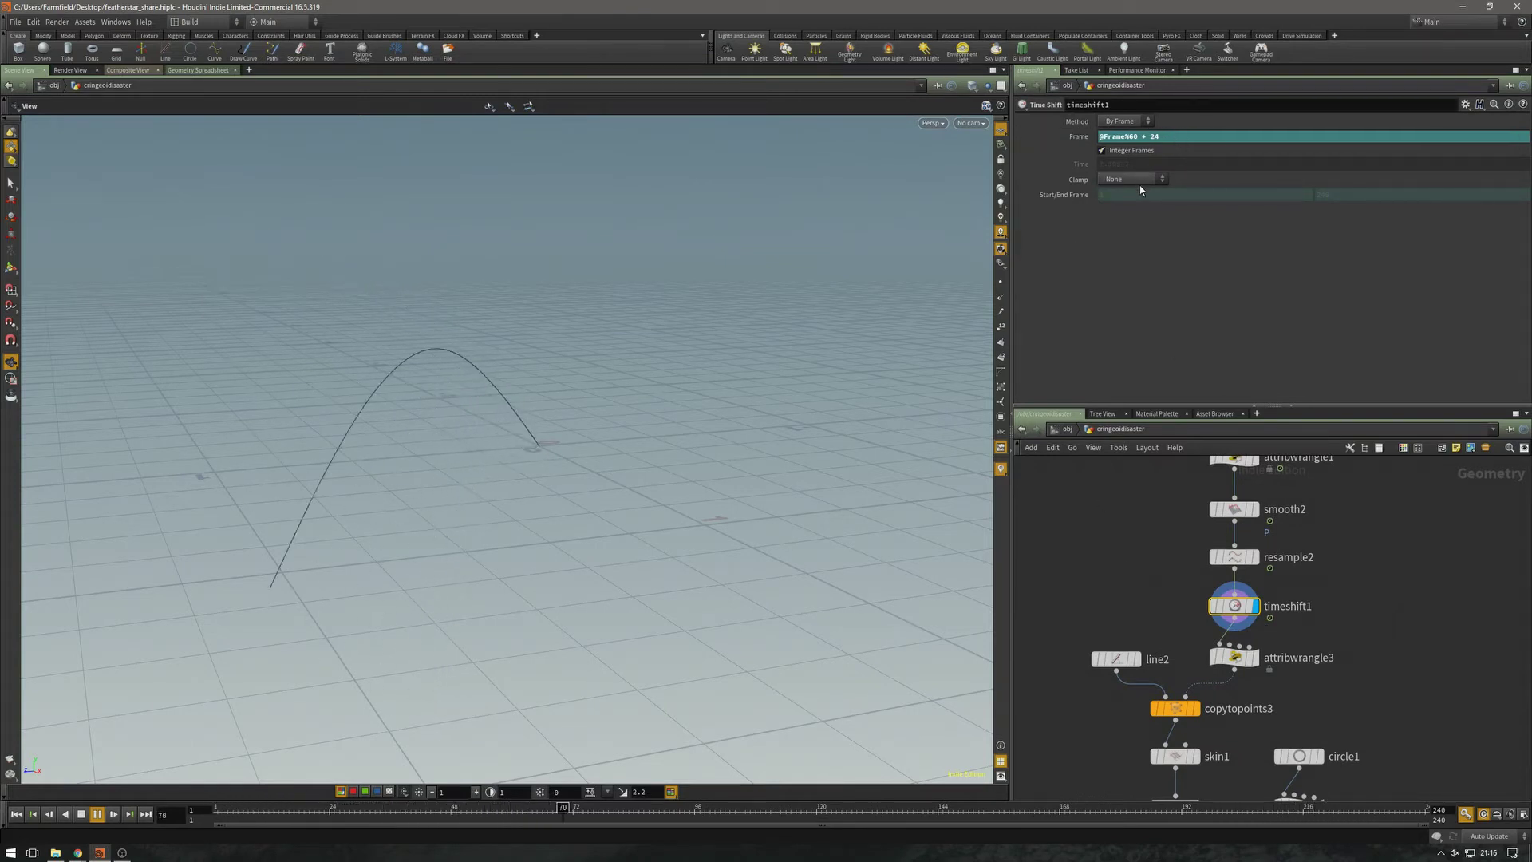
middle_drag(1136, 579, 1127, 516)
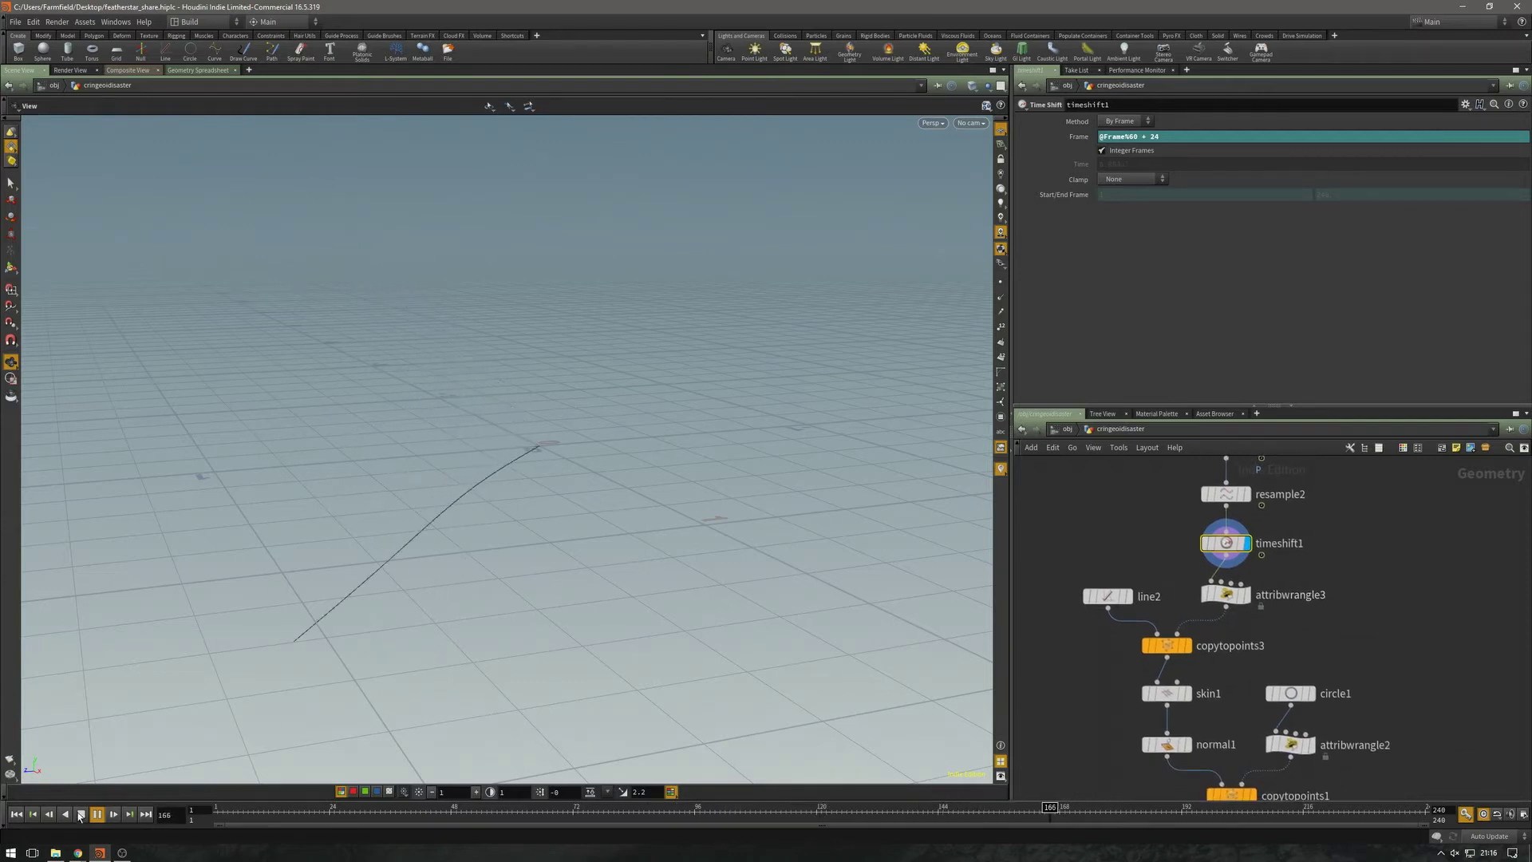
key(ctrl+s)
drag(495, 537, 662, 543)
With attribwrangle3 bypassed, examine line2 and display copytopoints3, playing the animation to view the unscaled line copies
click(1187, 645)
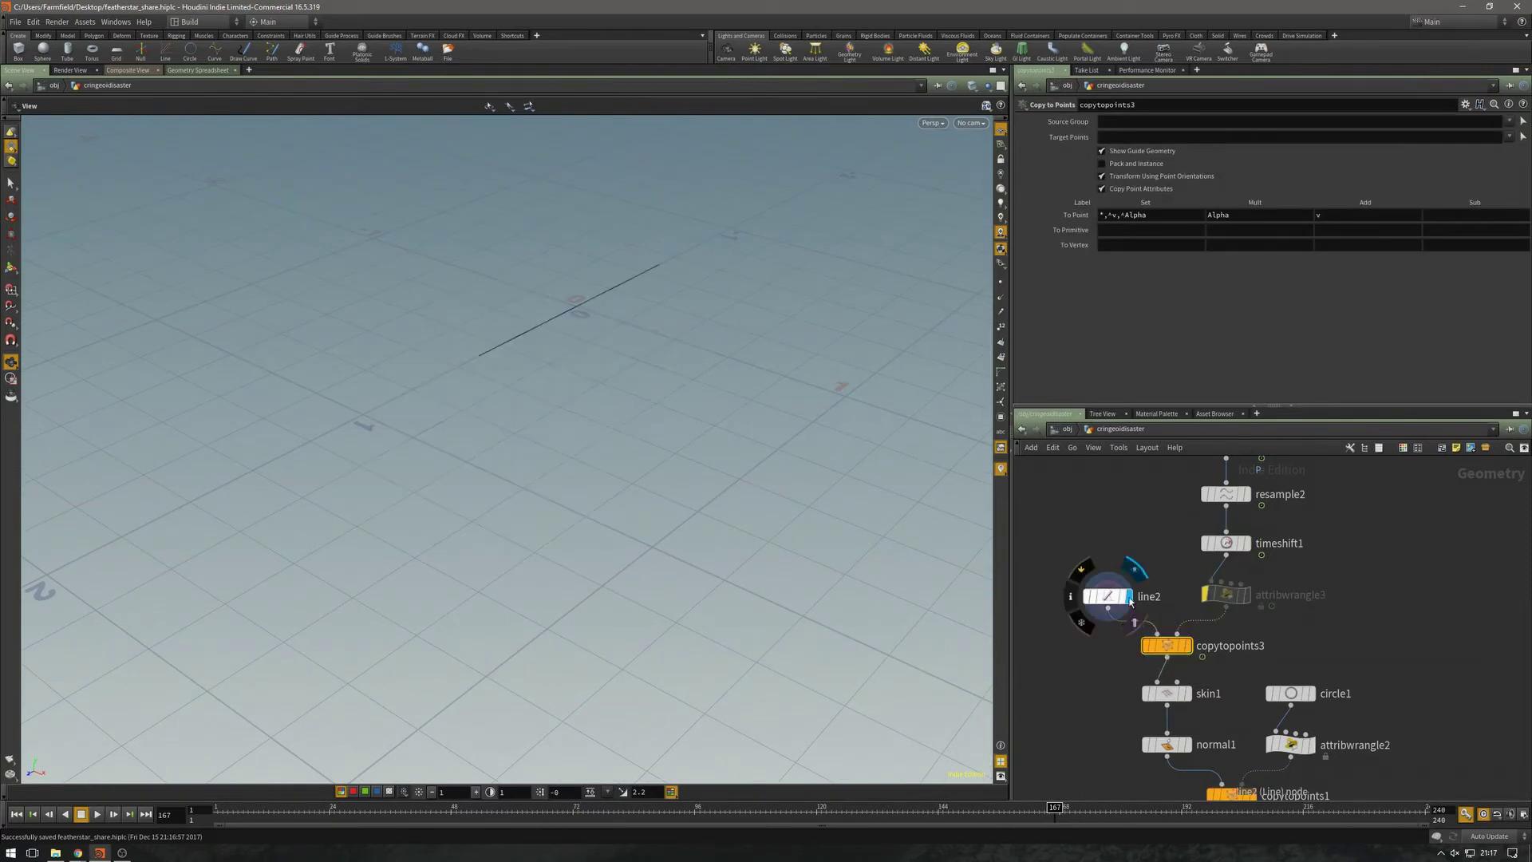
drag(673, 353, 494, 418)
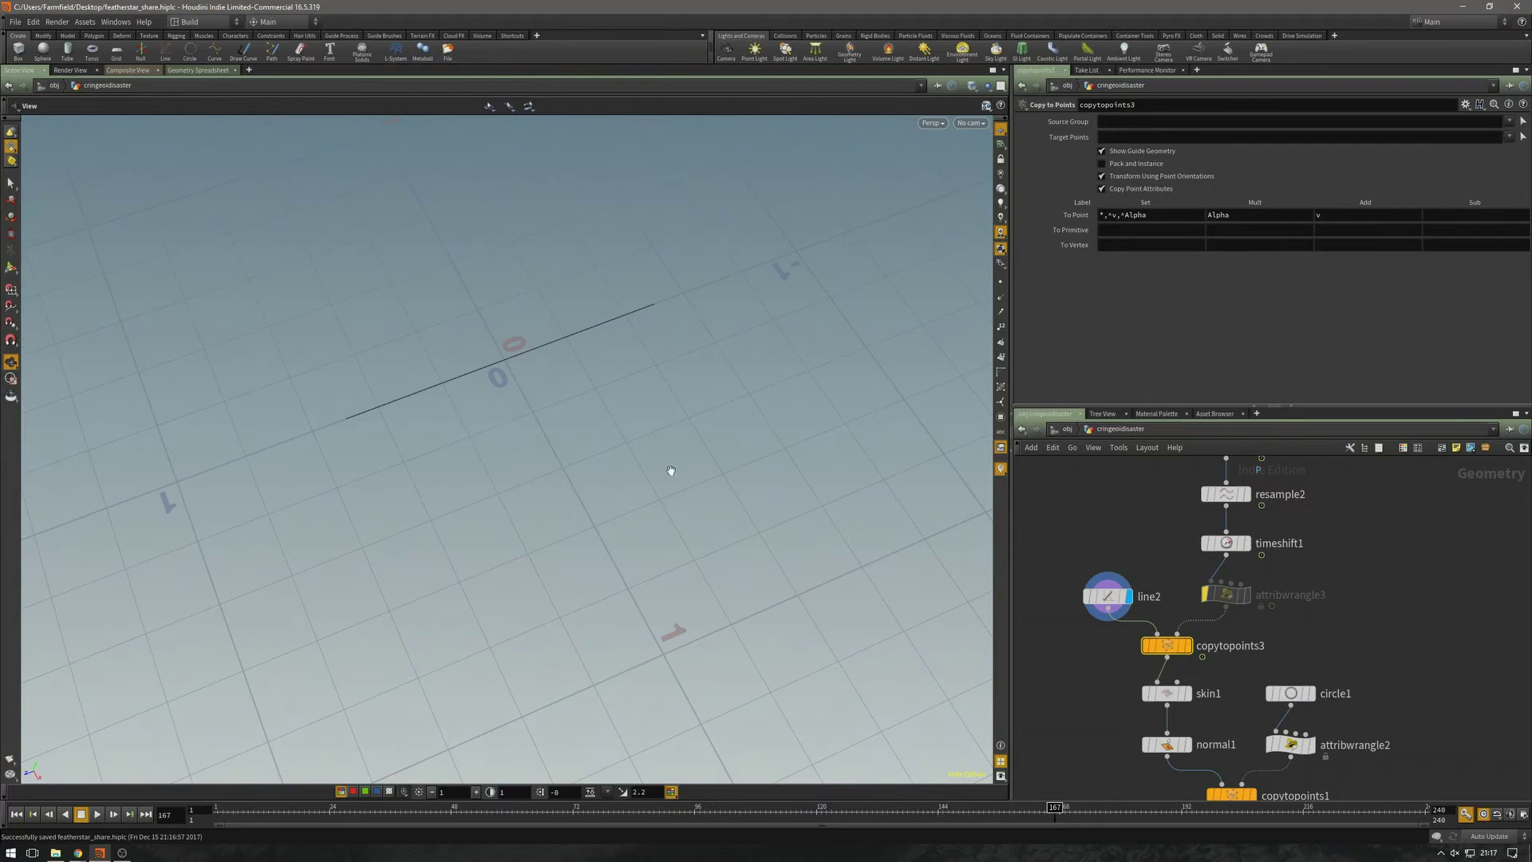
click(1188, 644)
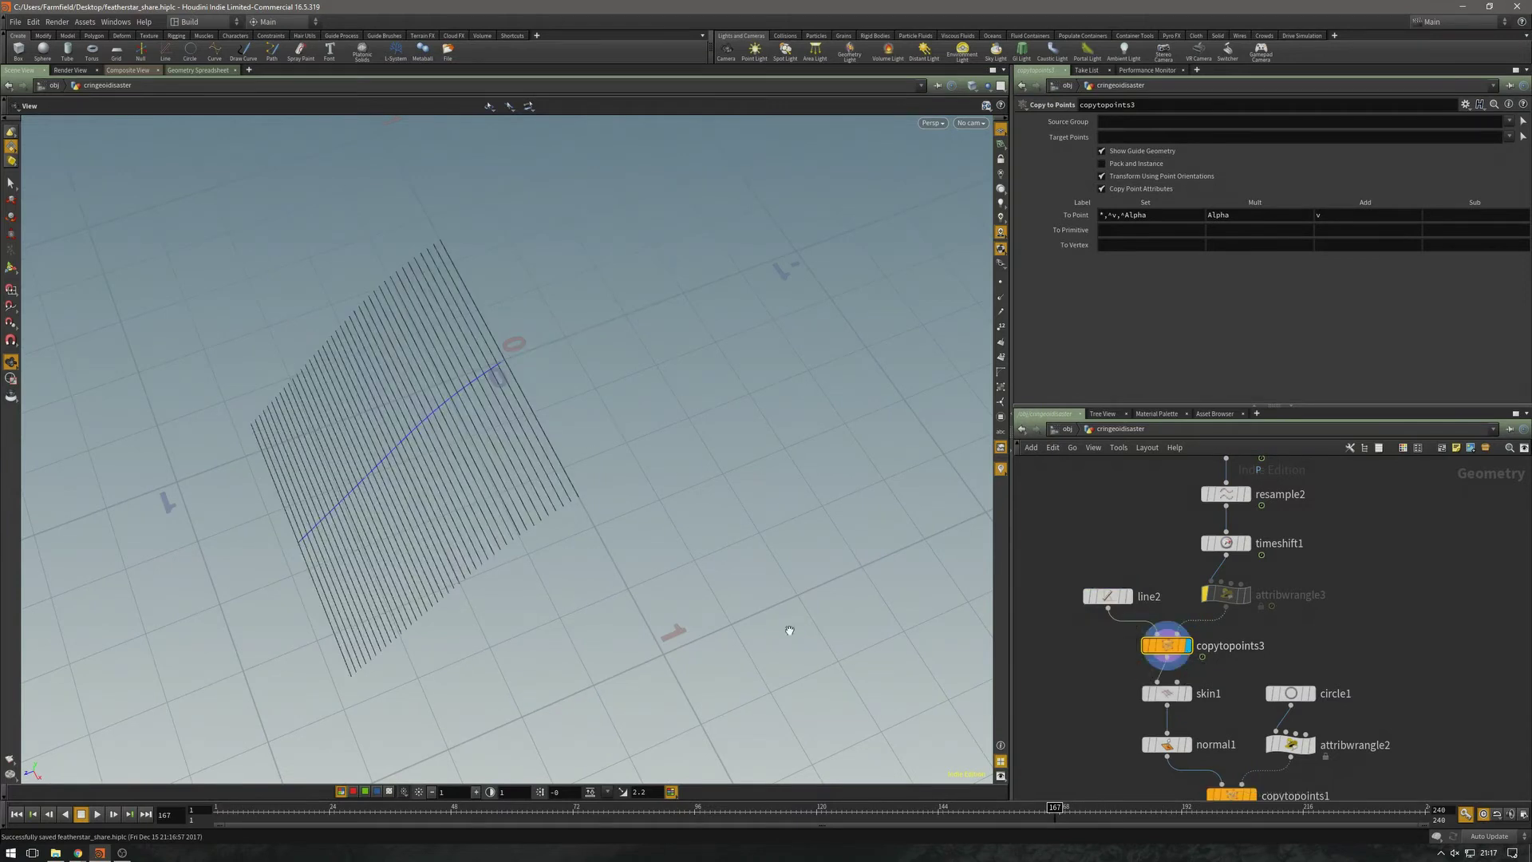
drag(711, 636, 601, 582)
click(99, 813)
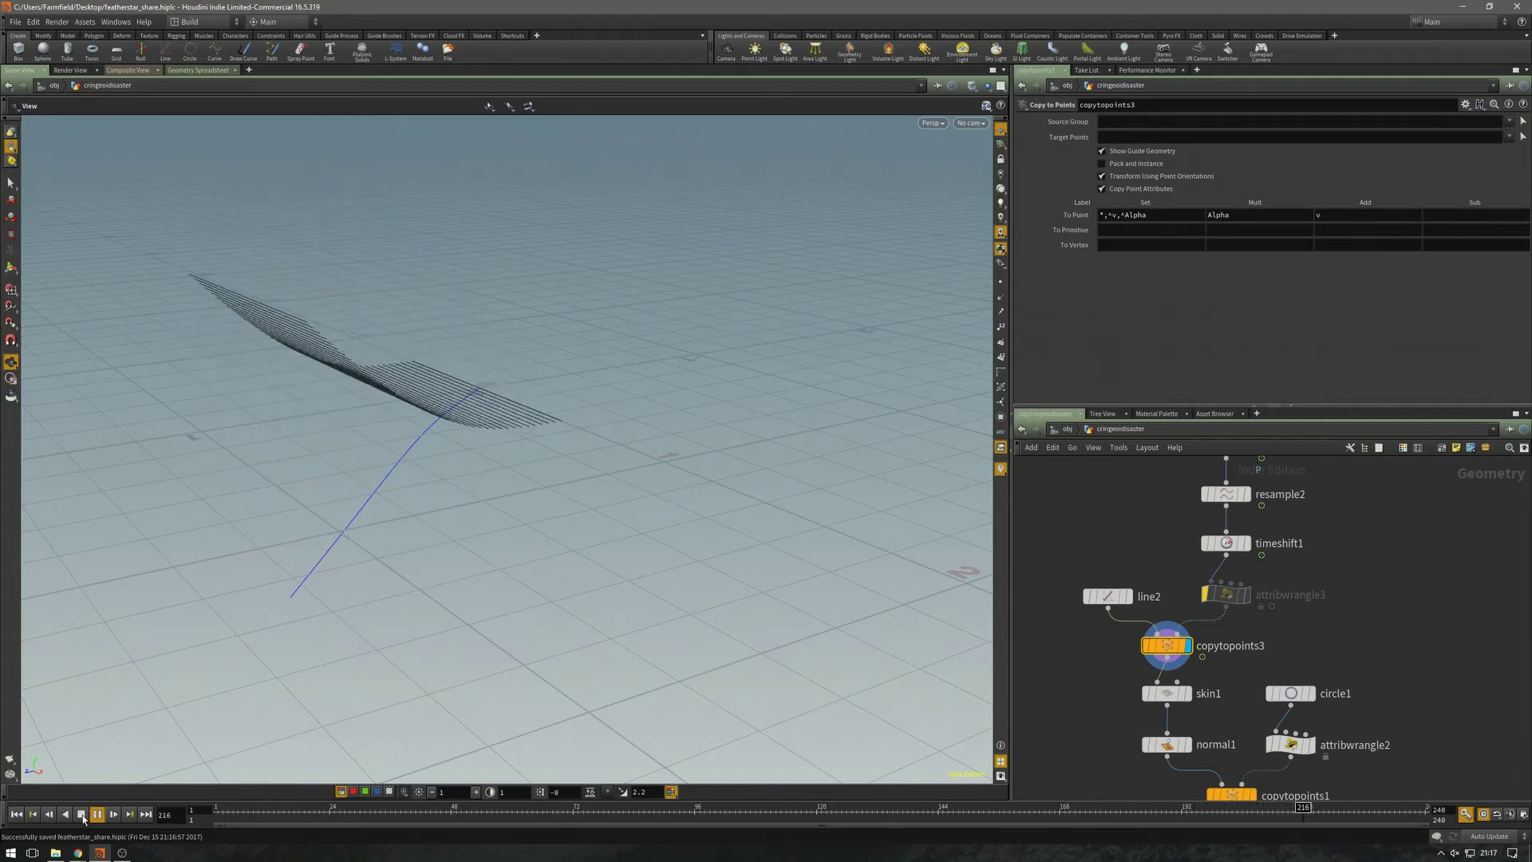
click(80, 813)
Re-enable attribwrangle3 and inspect its shape ramp and pscale expression
click(1205, 594)
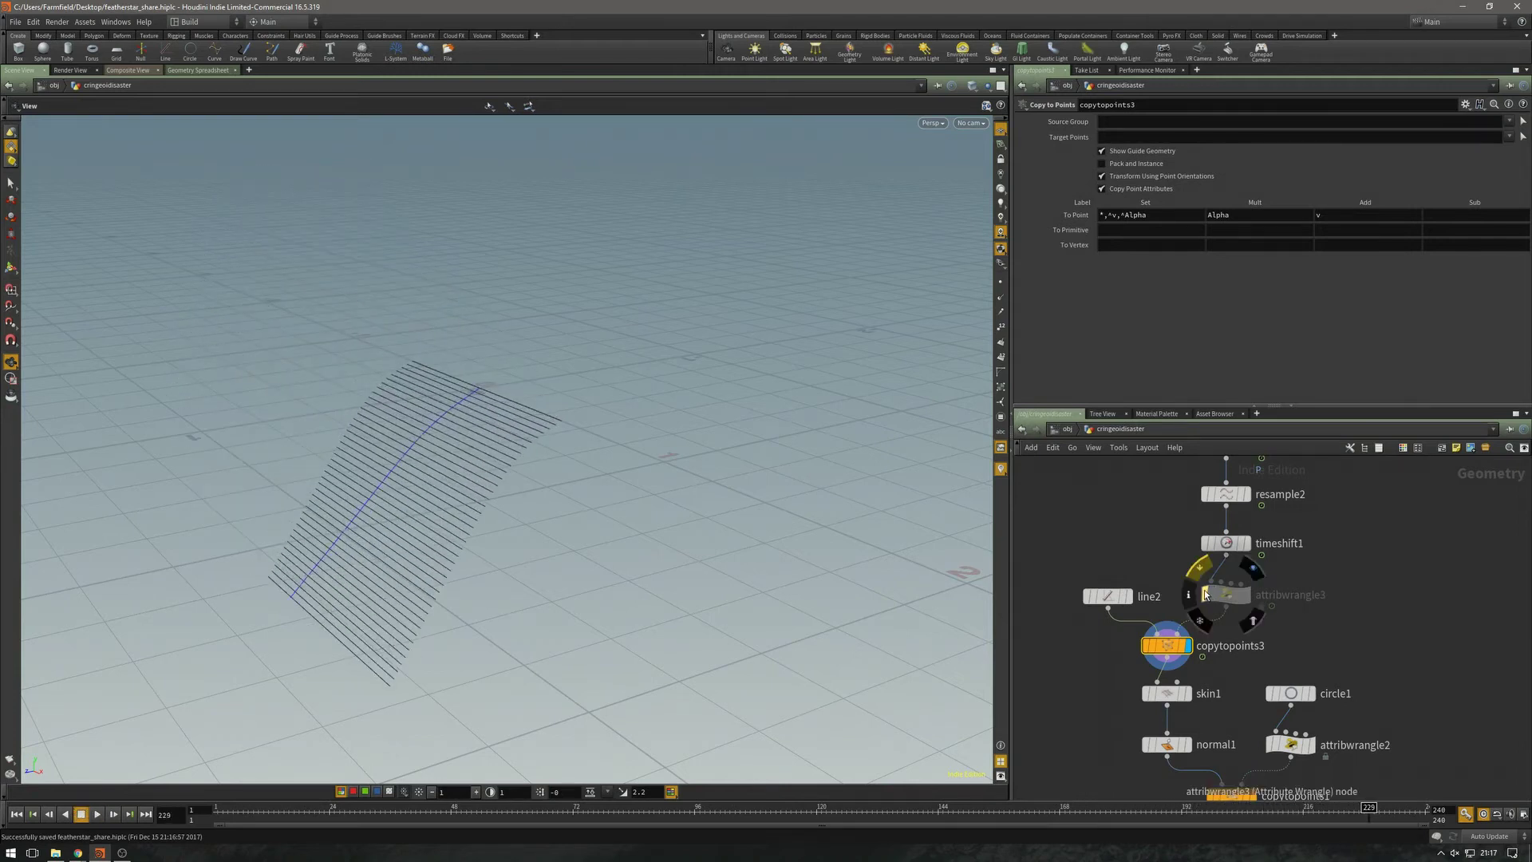
click(1226, 594)
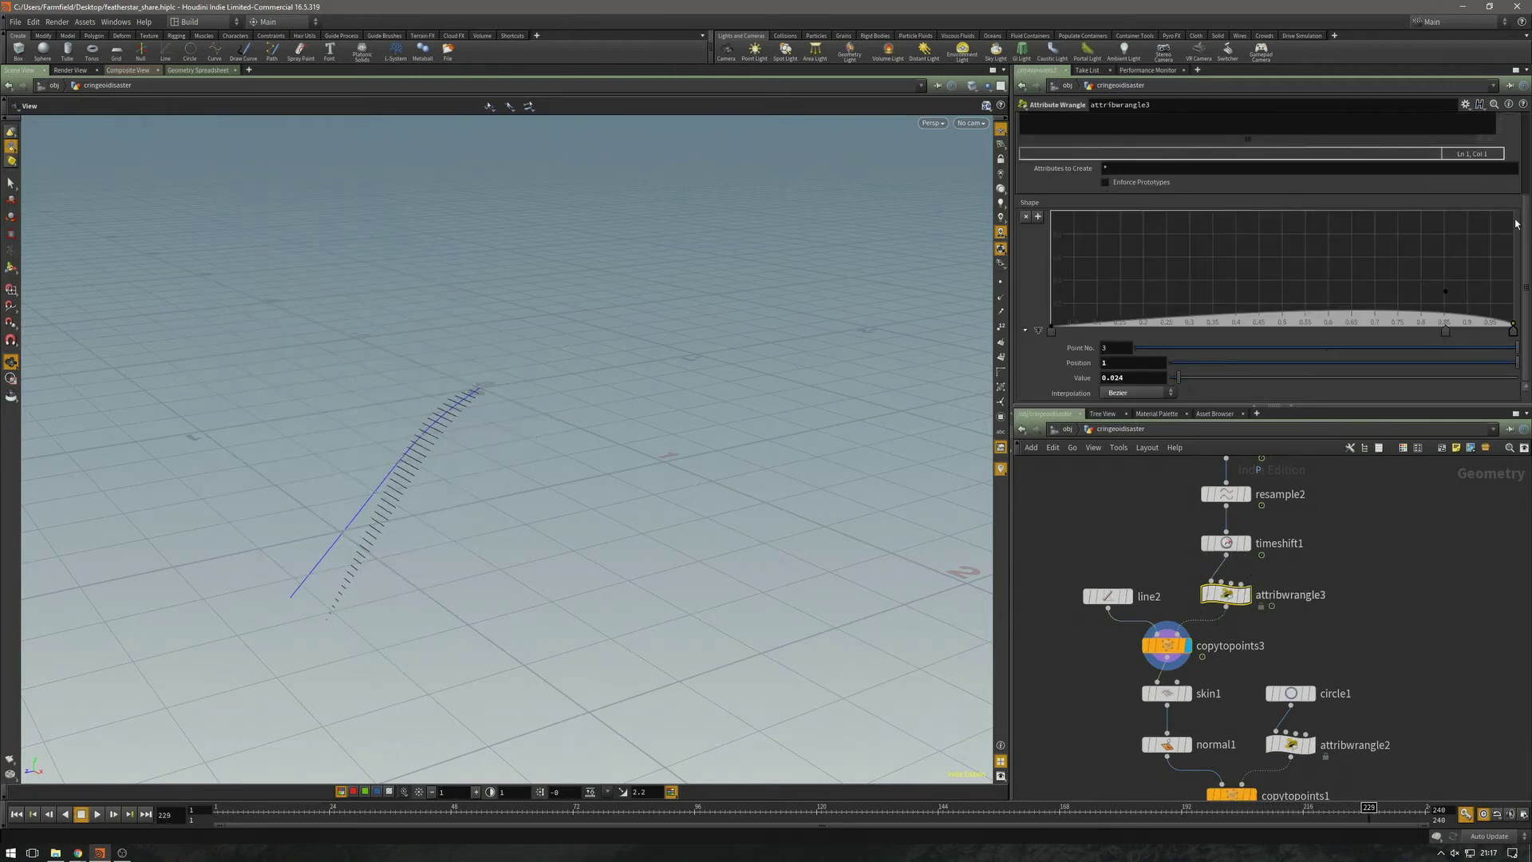
scroll(1314, 392, up, 3)
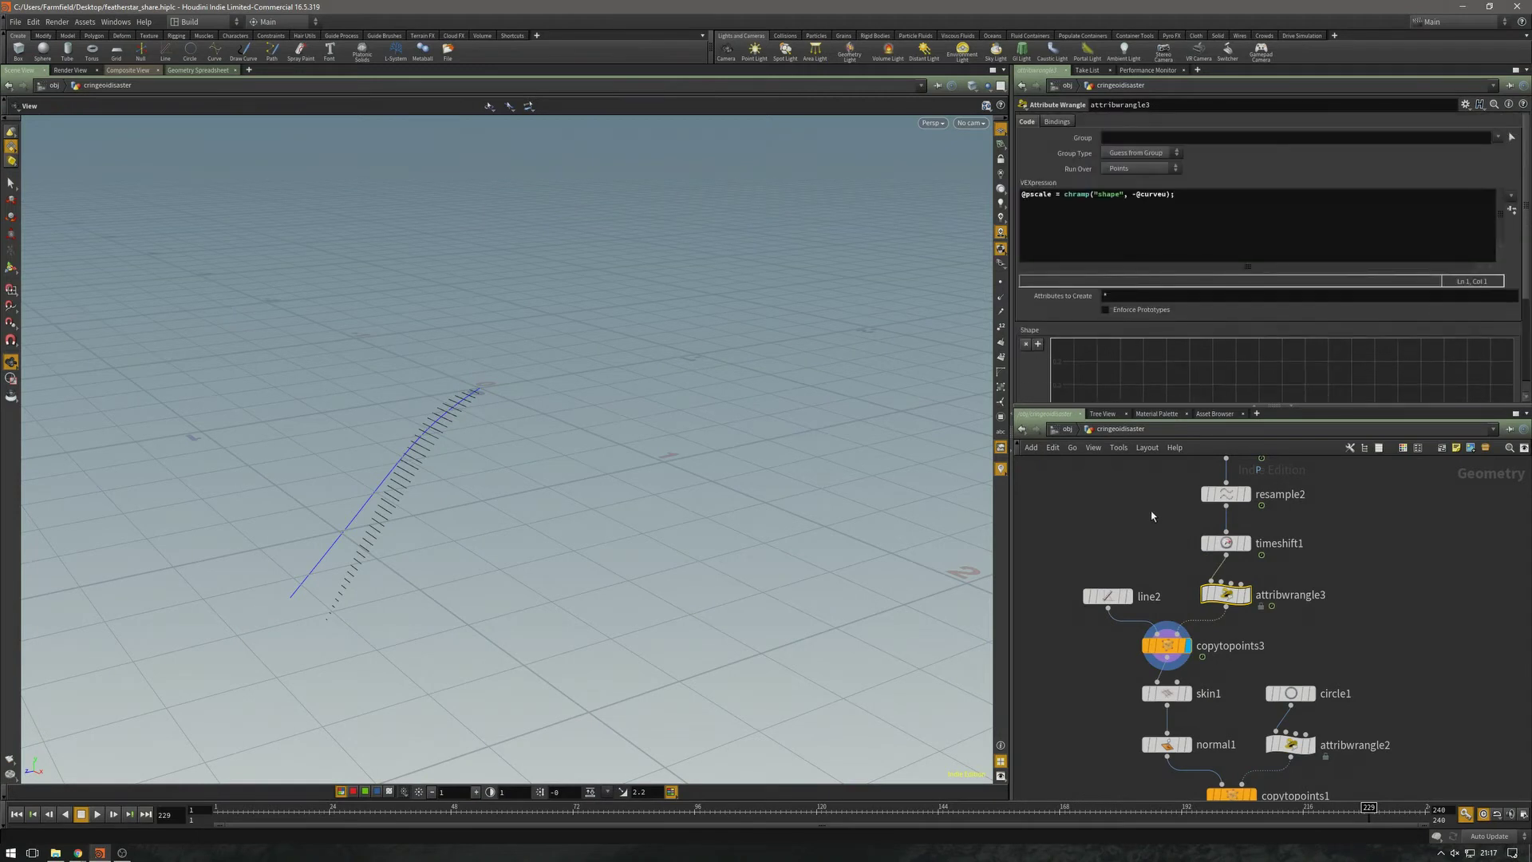
Check resample2's curve U attribute, then display attribwrangle3 and review the shape ramp that uses it
click(1226, 494)
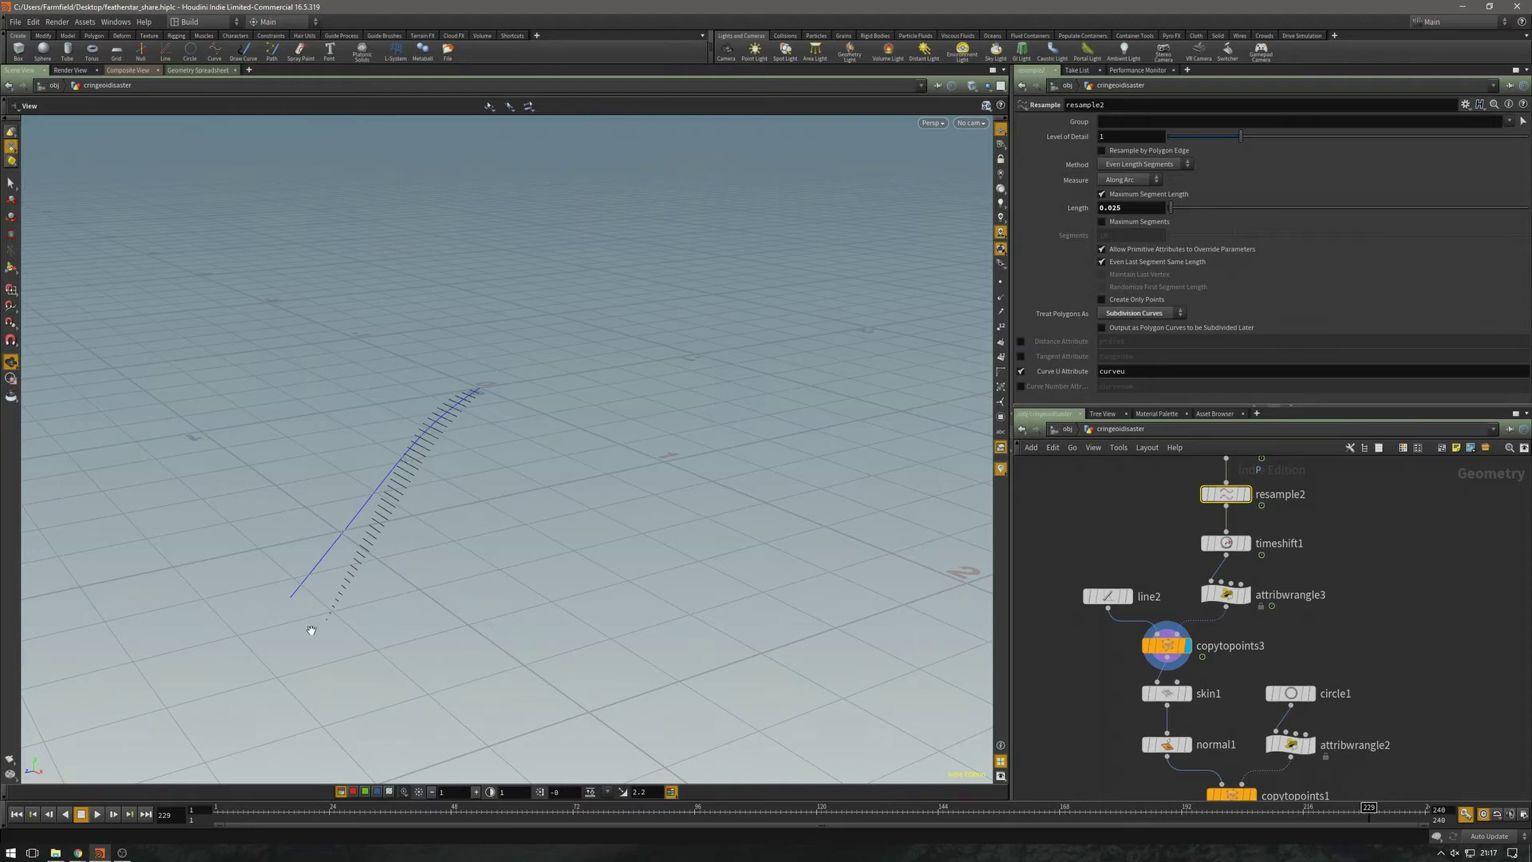
click(1241, 596)
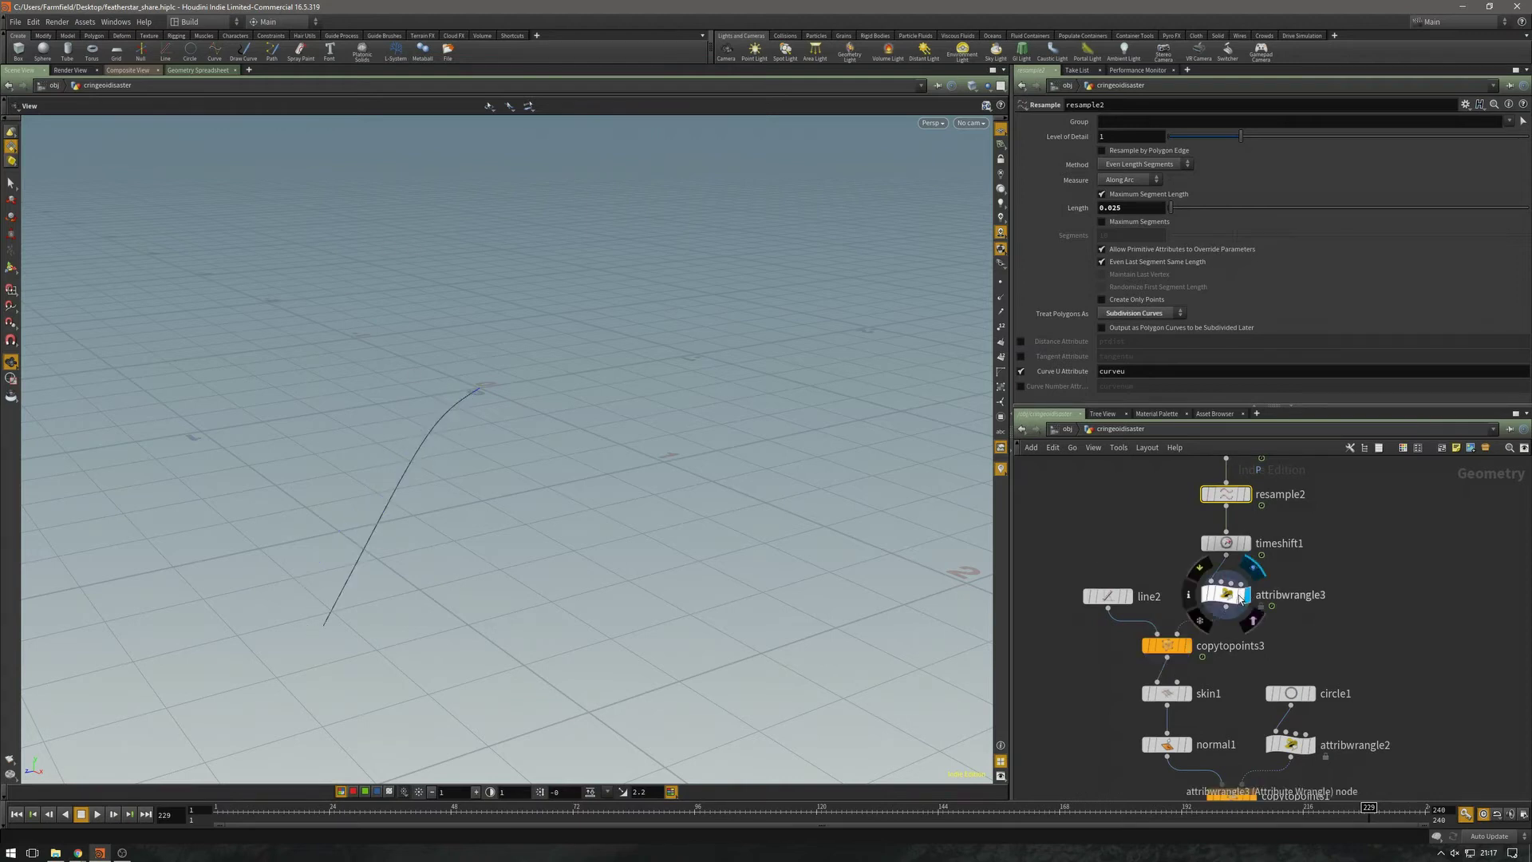
click(1228, 595)
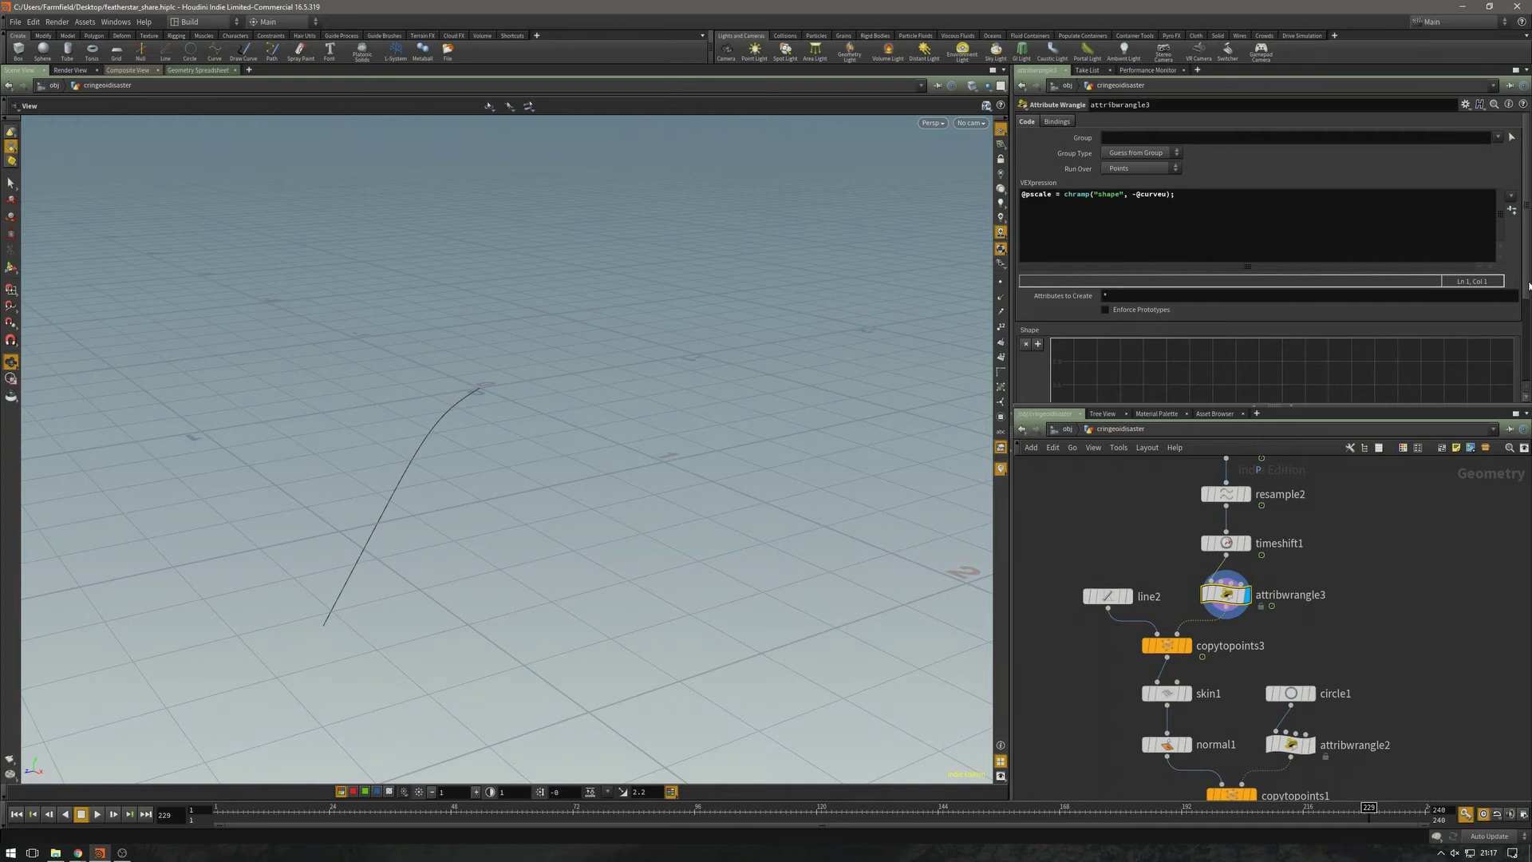
scroll(1339, 332, down, 3)
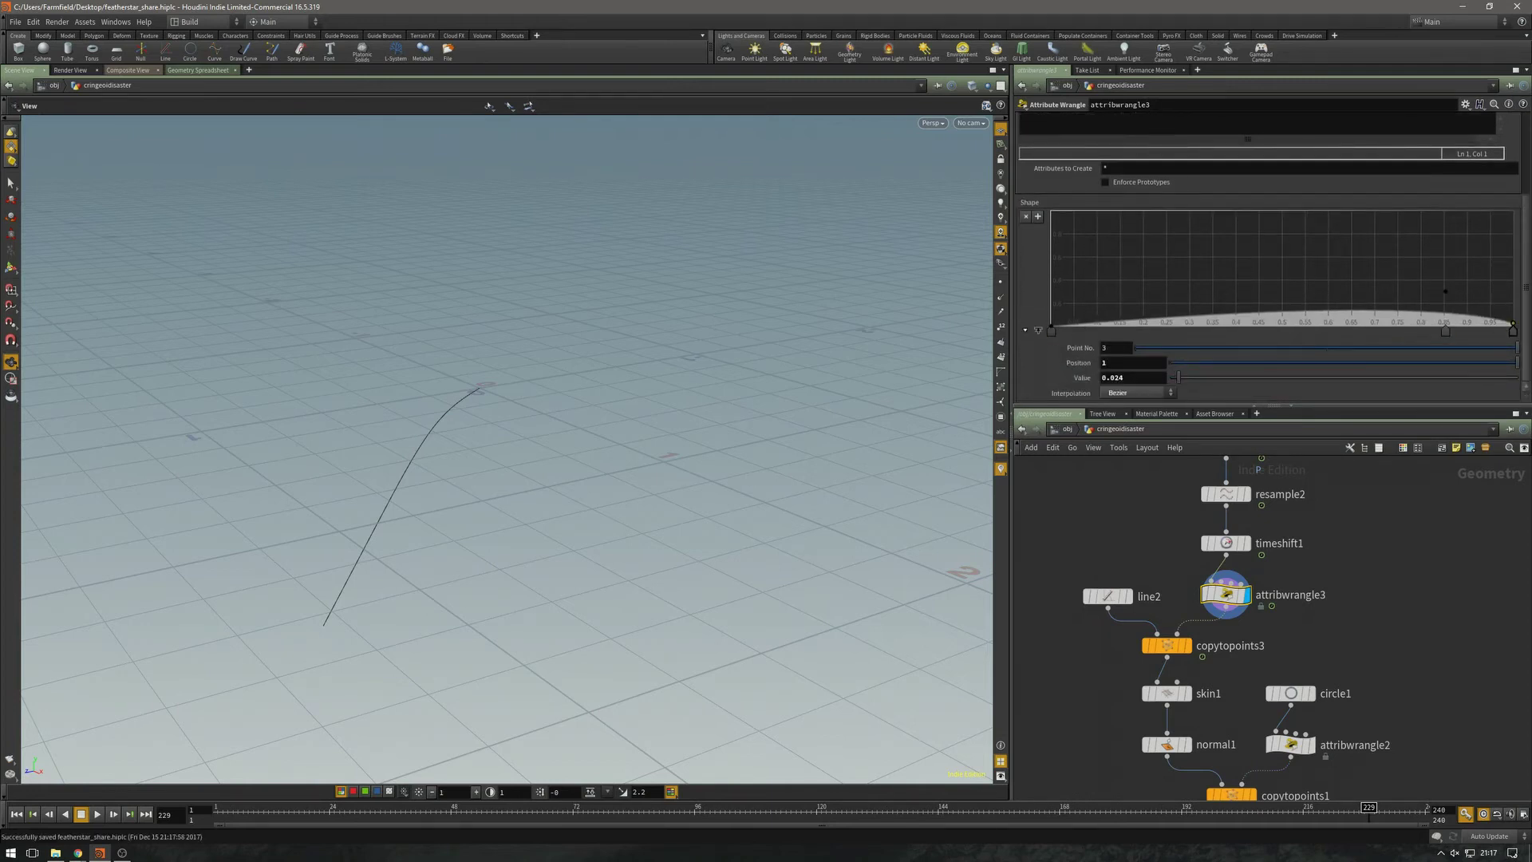
Display copytopoints3 and examine the line copies scaled along the curve from several angles
click(1188, 646)
drag(451, 547, 673, 550)
drag(780, 424, 805, 449)
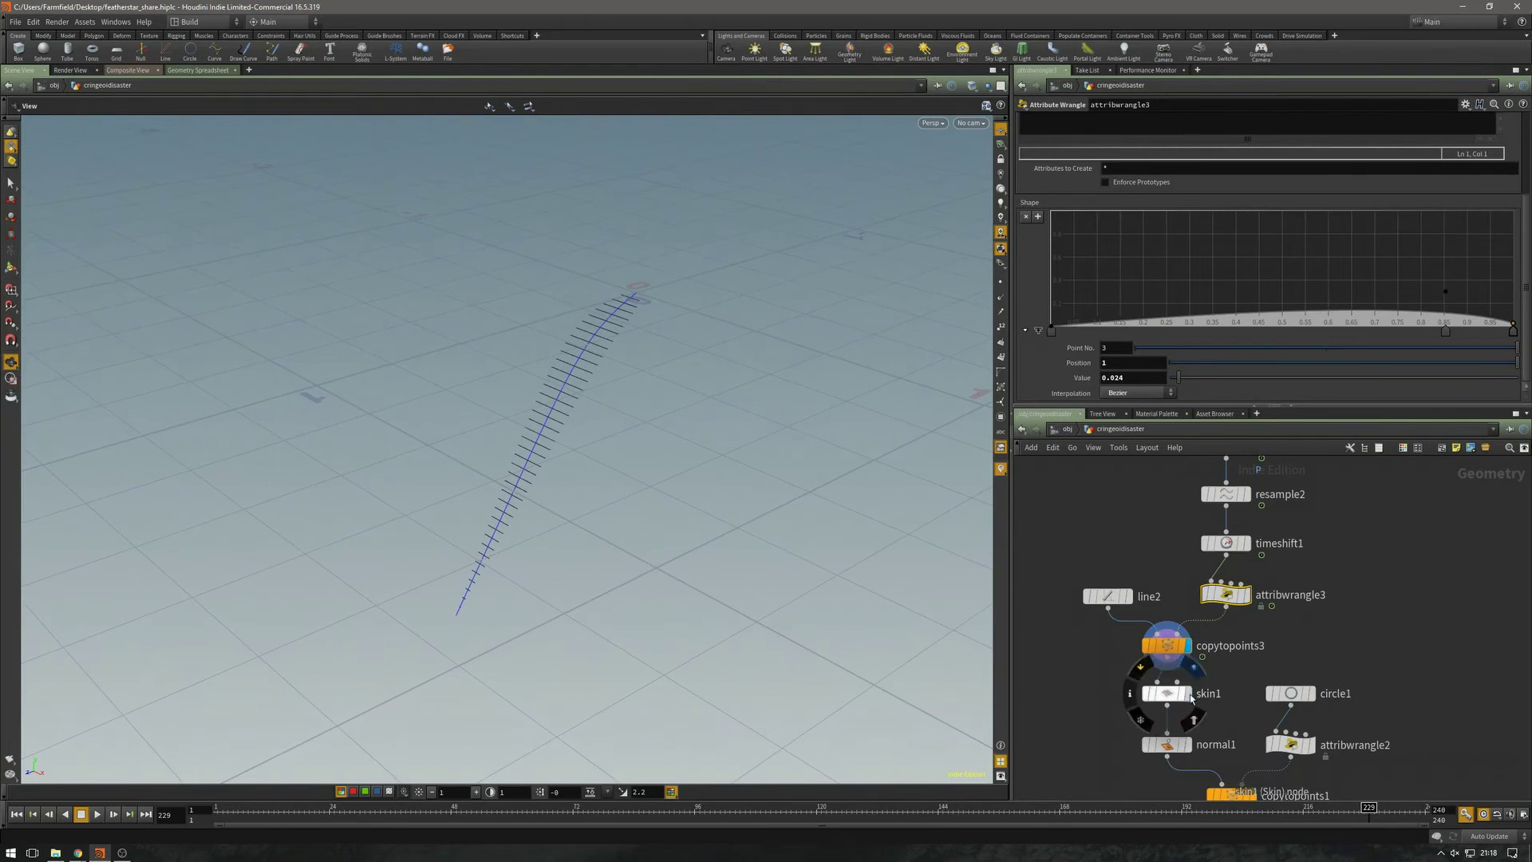
Display skin1 and then normal1, inspect the normal node's parameters, and view the skinned arm surface from several angles
click(1189, 693)
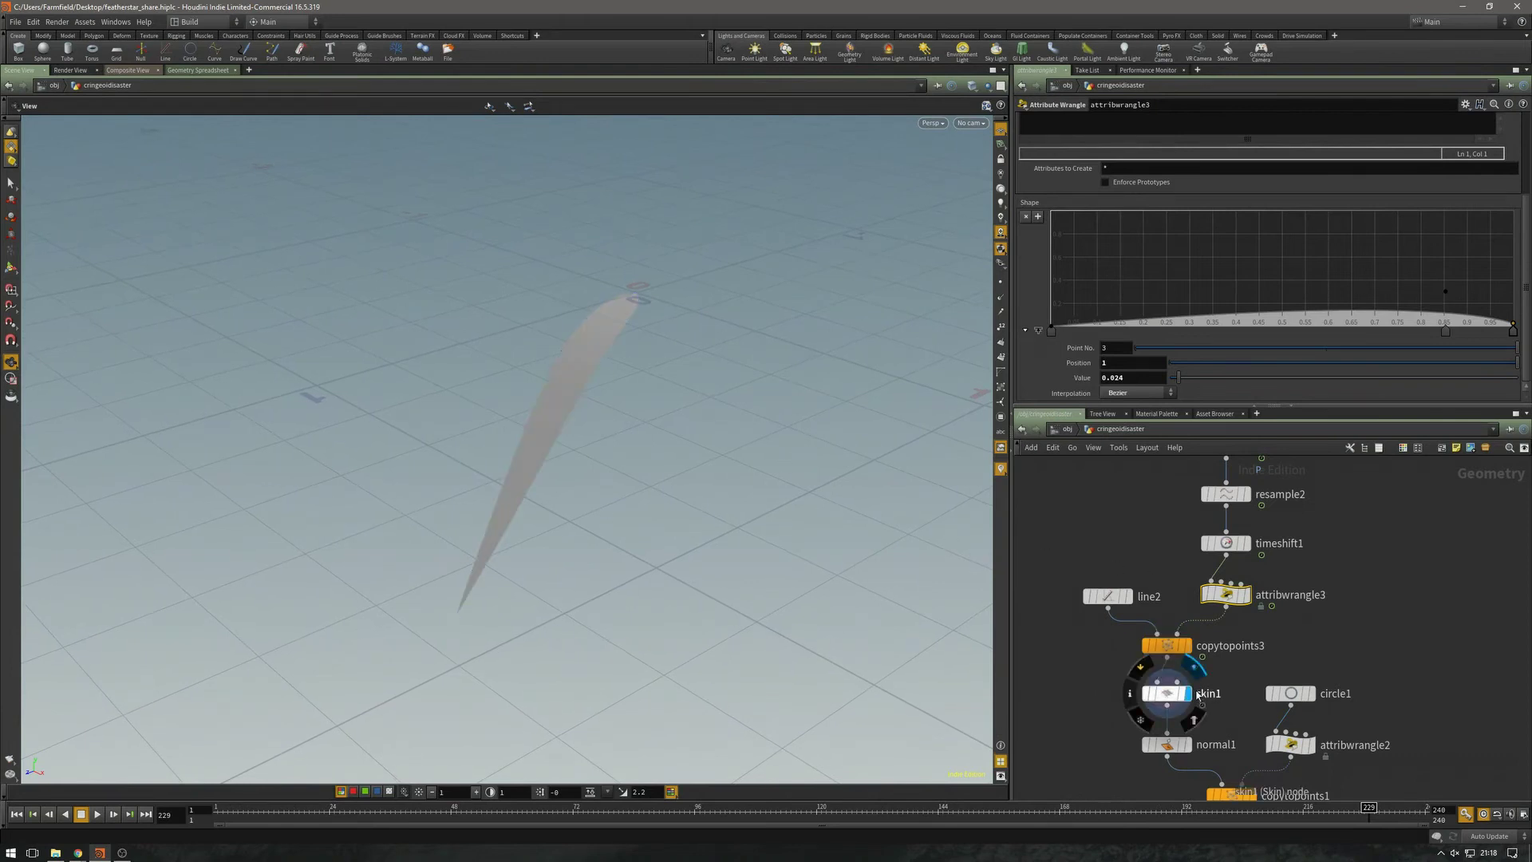
click(1189, 746)
click(1166, 745)
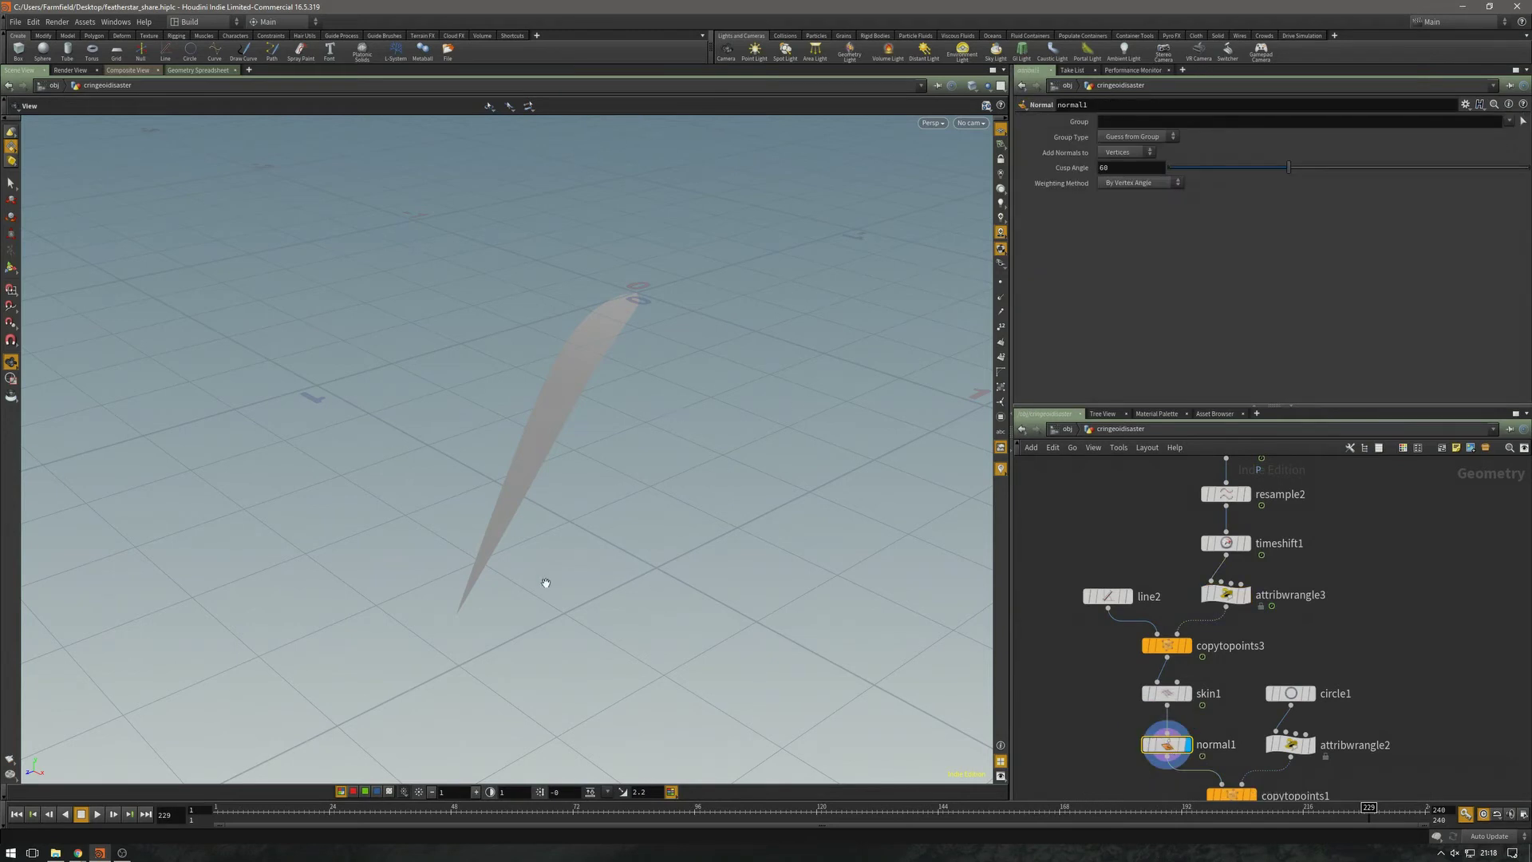
drag(537, 588, 384, 440)
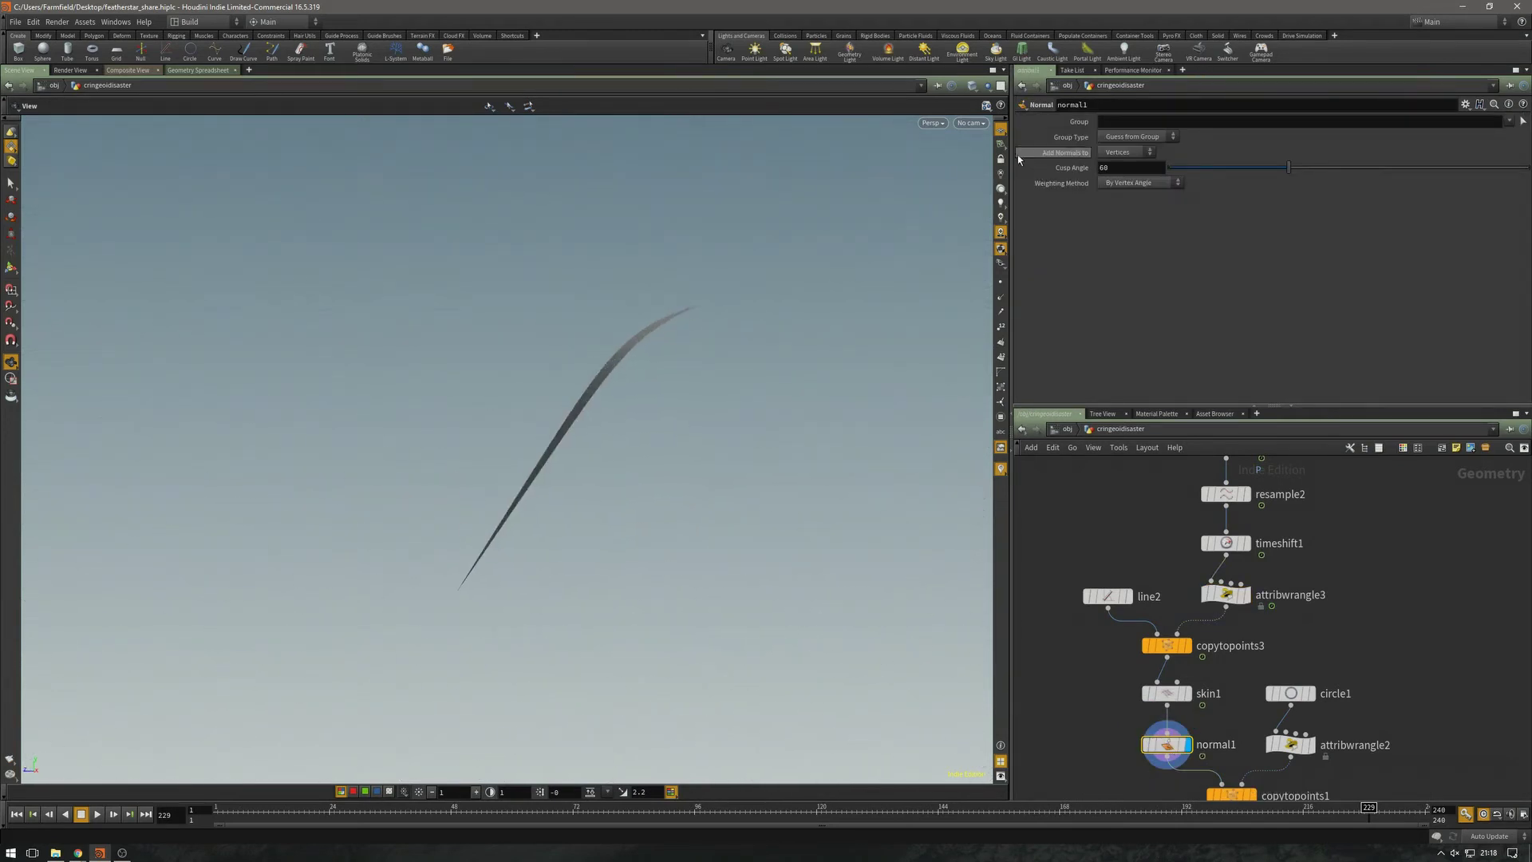
drag(662, 329, 622, 511)
Play the animation of the skinned arm, stop it, and examine the arm from another angle
click(96, 814)
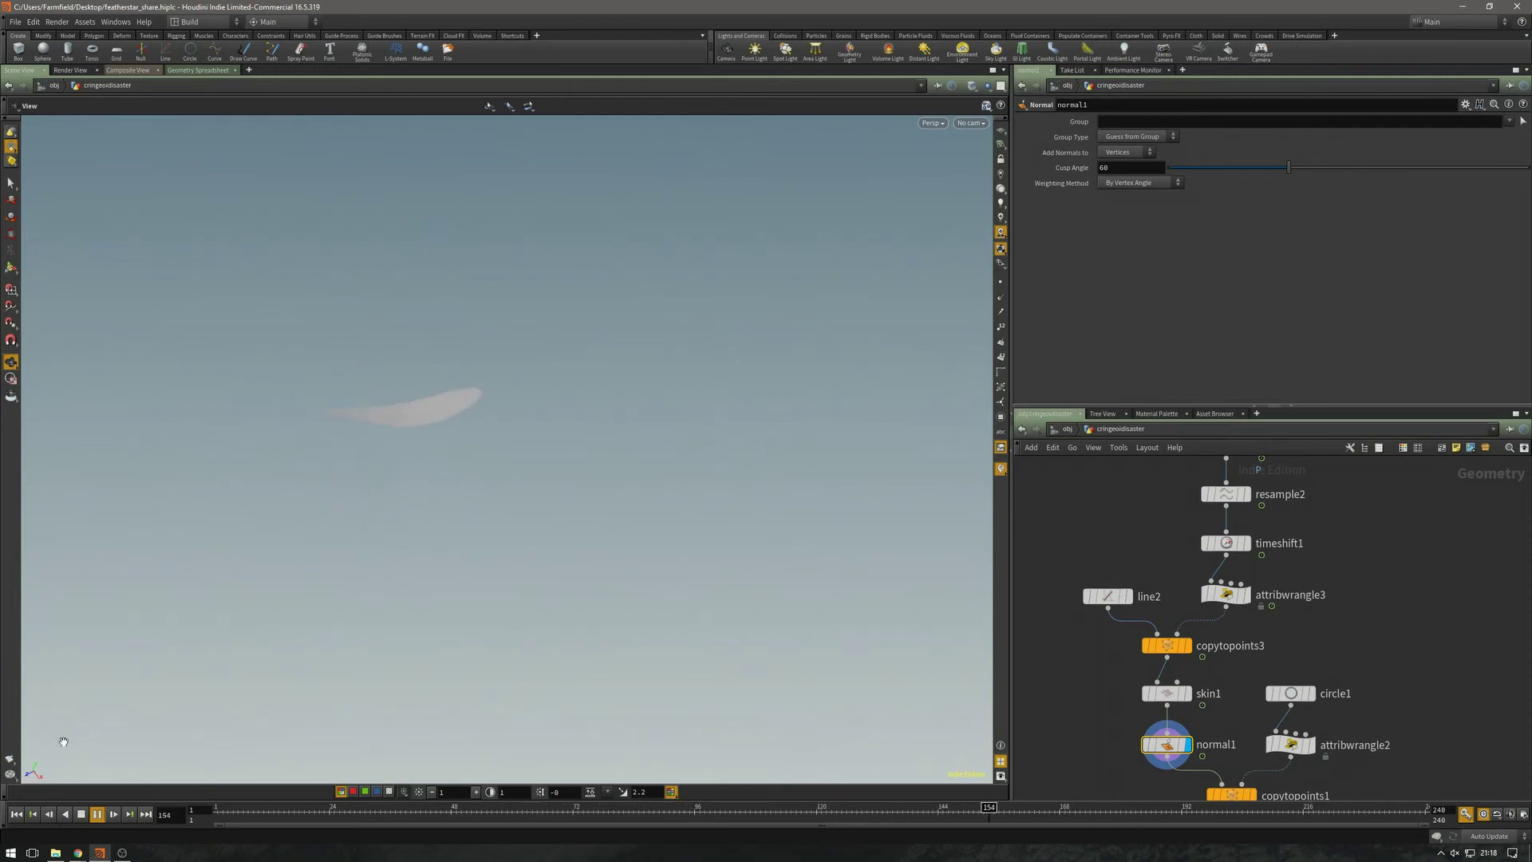
key(Up)
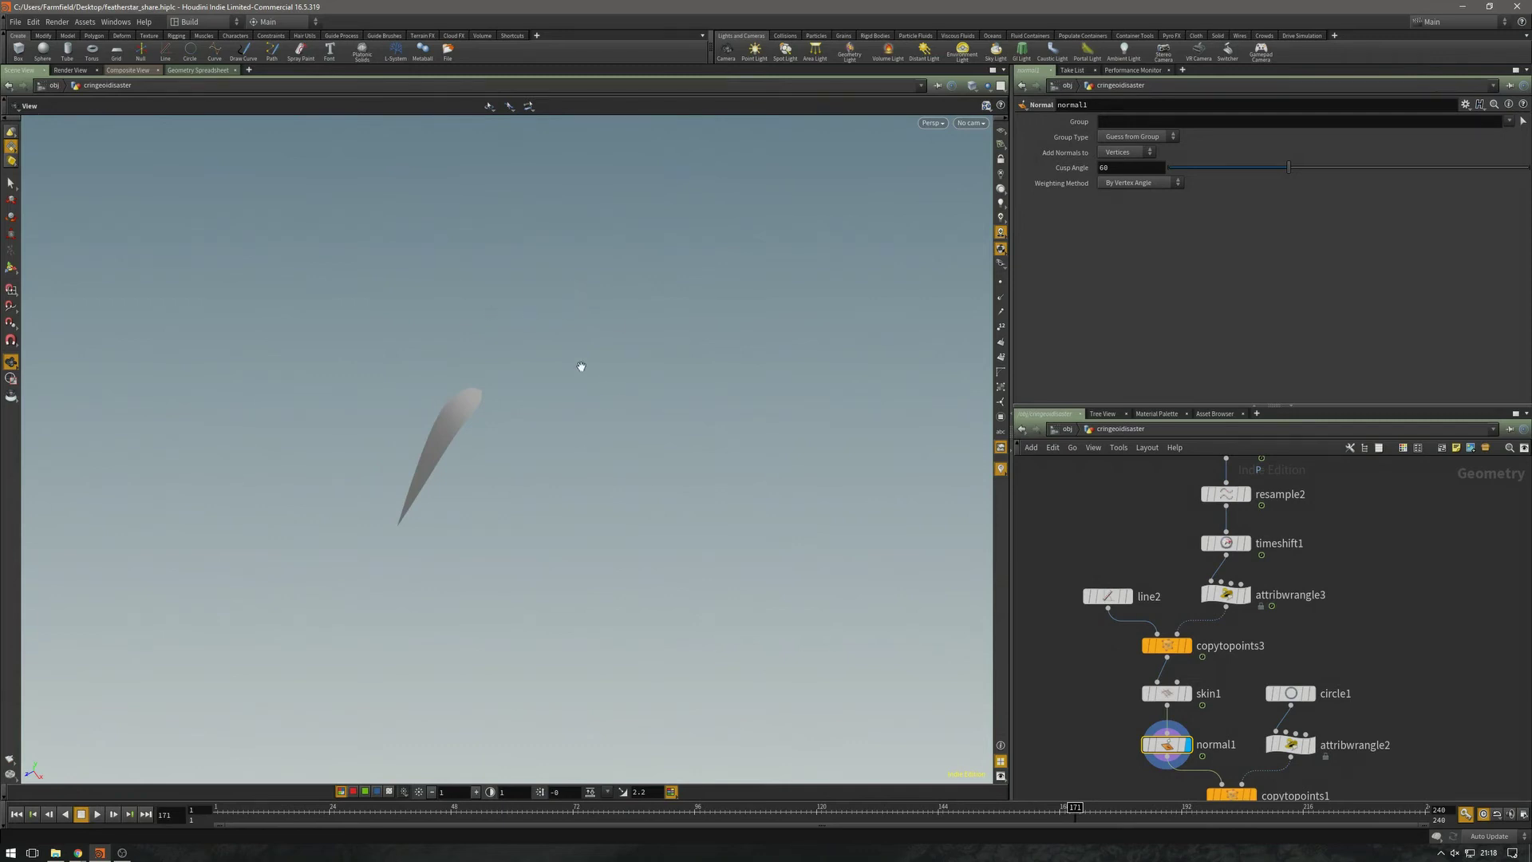
drag(582, 366, 695, 493)
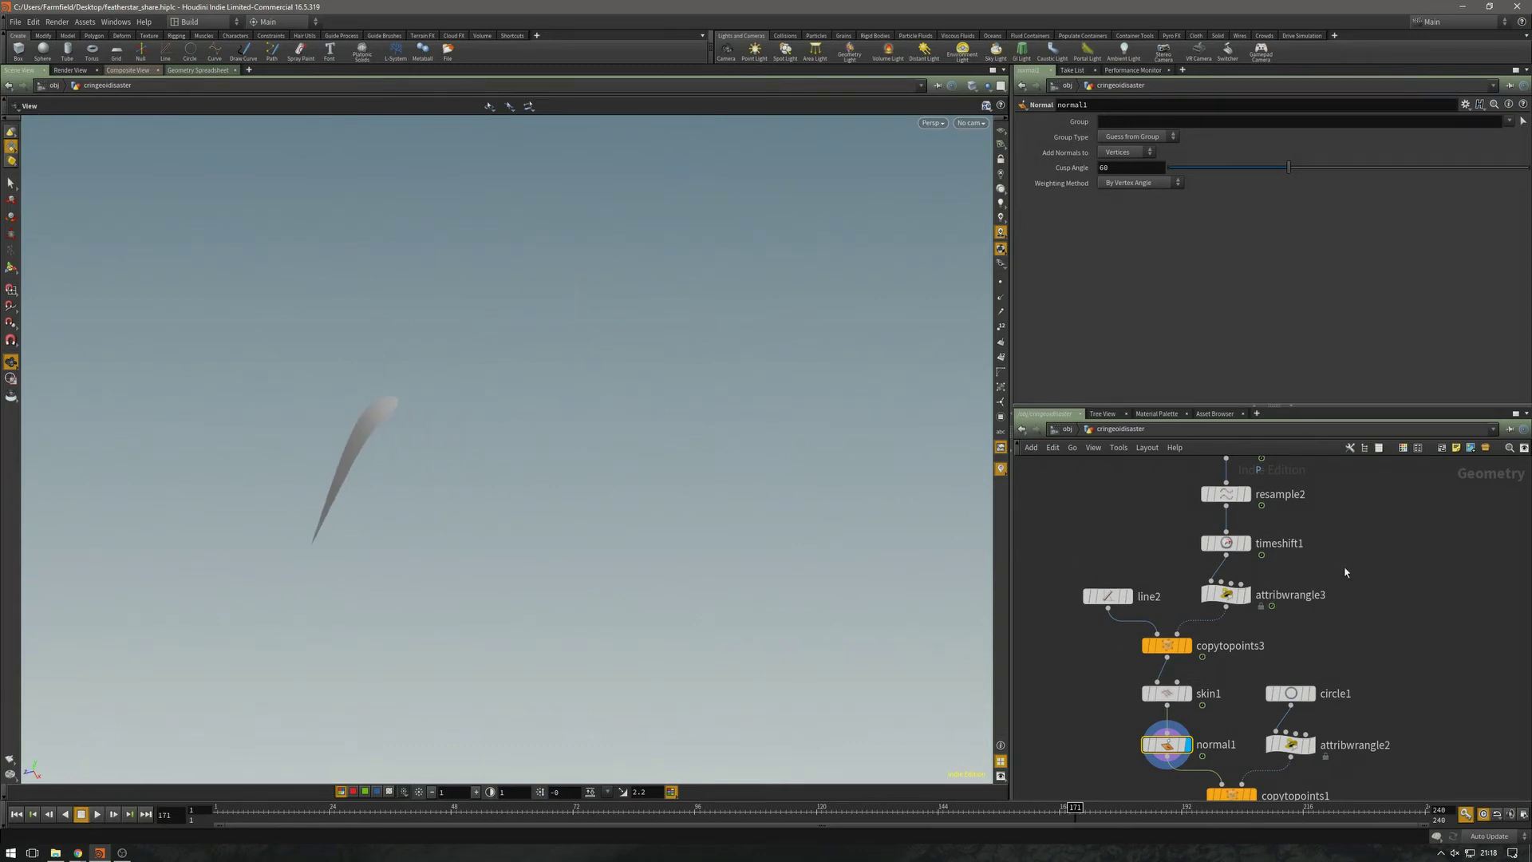
Display circle1 and inspect its parameters and the four-sided polygon shape
middle_drag(1352, 588, 1267, 480)
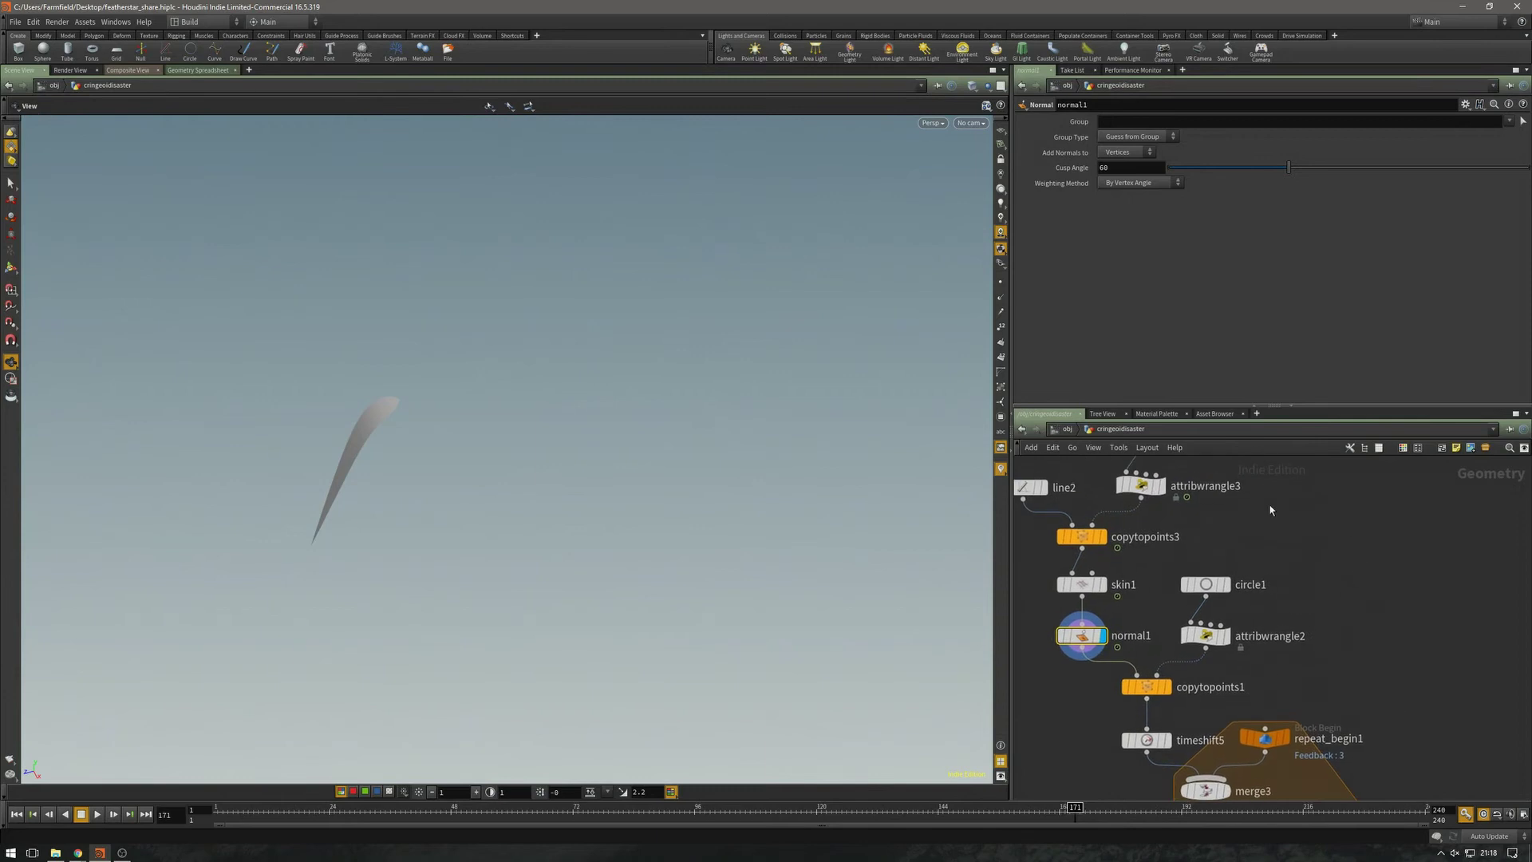
click(1228, 586)
drag(525, 441, 659, 458)
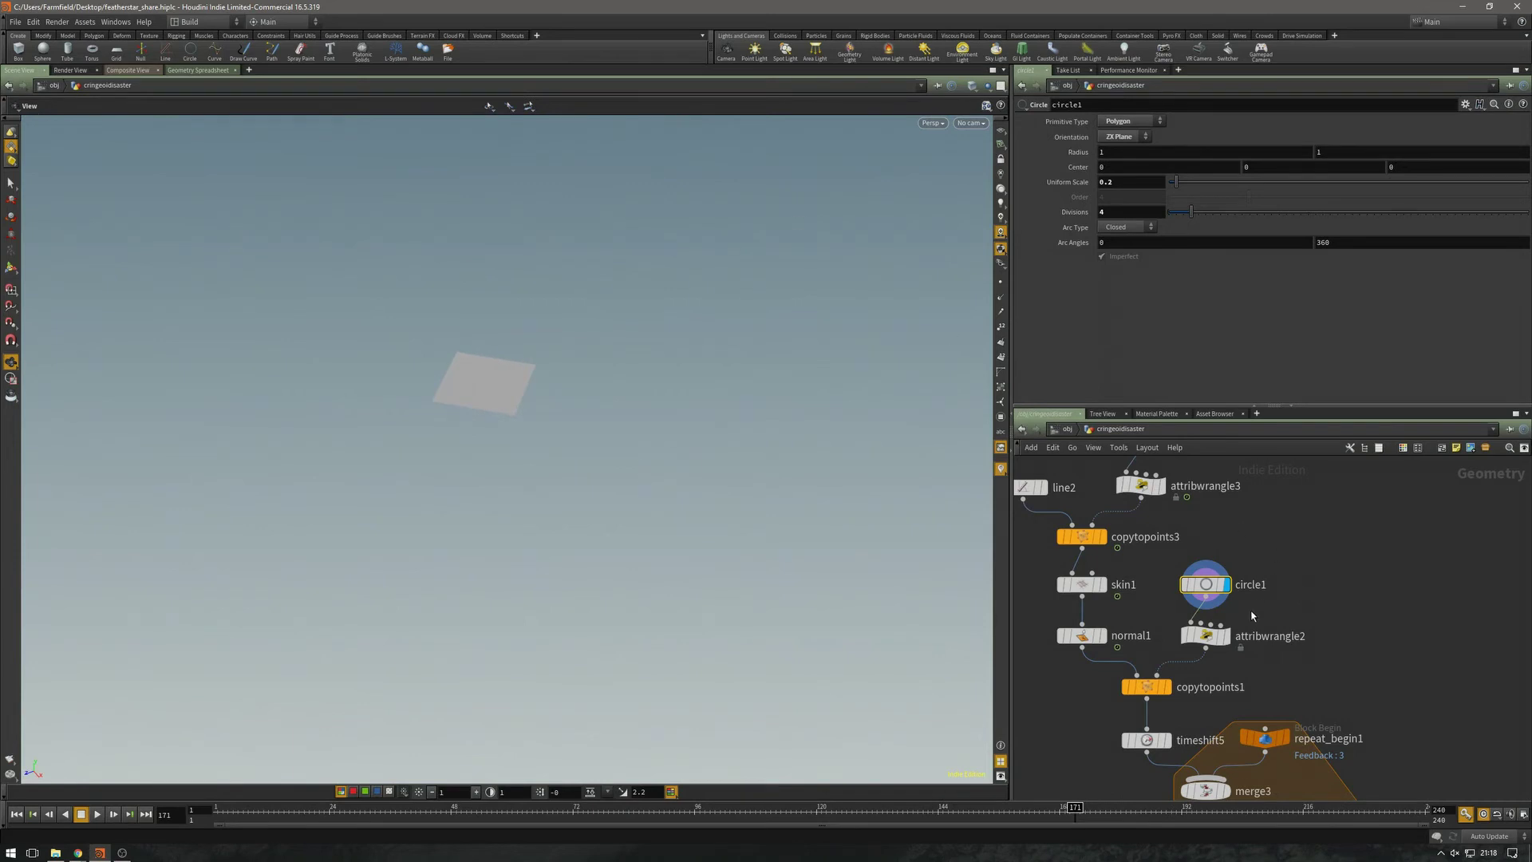
Display attribwrangle2, turn on the viewport reference grid, and examine the expression that sets the circle's point normals
click(1229, 640)
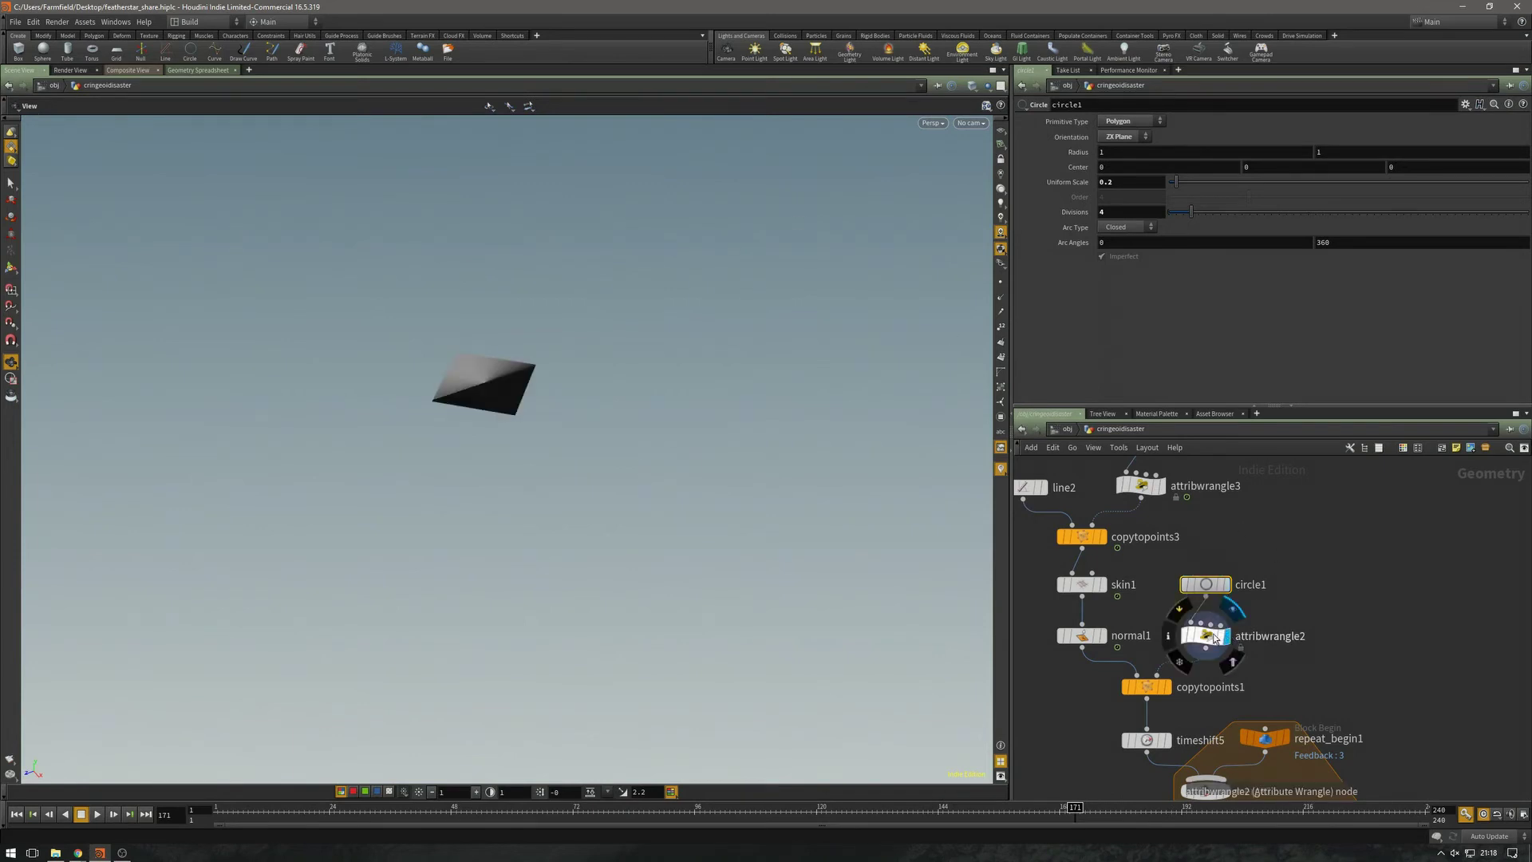
click(999, 129)
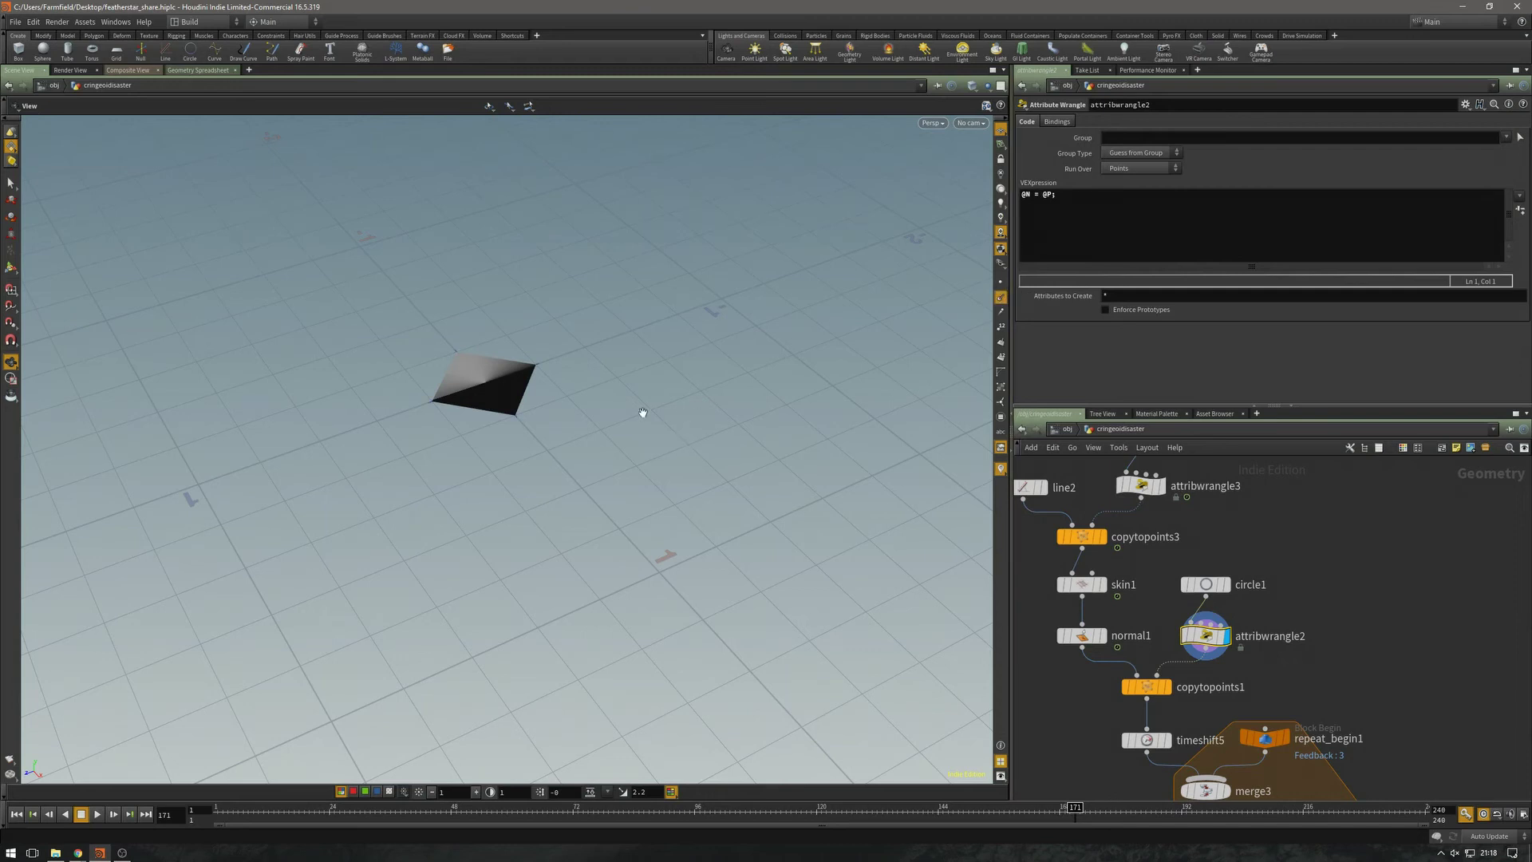
mouse_move(615, 413)
mouse_down()
mouse_move(551, 342)
mouse_move(503, 516)
mouse_move(531, 483)
mouse_up()
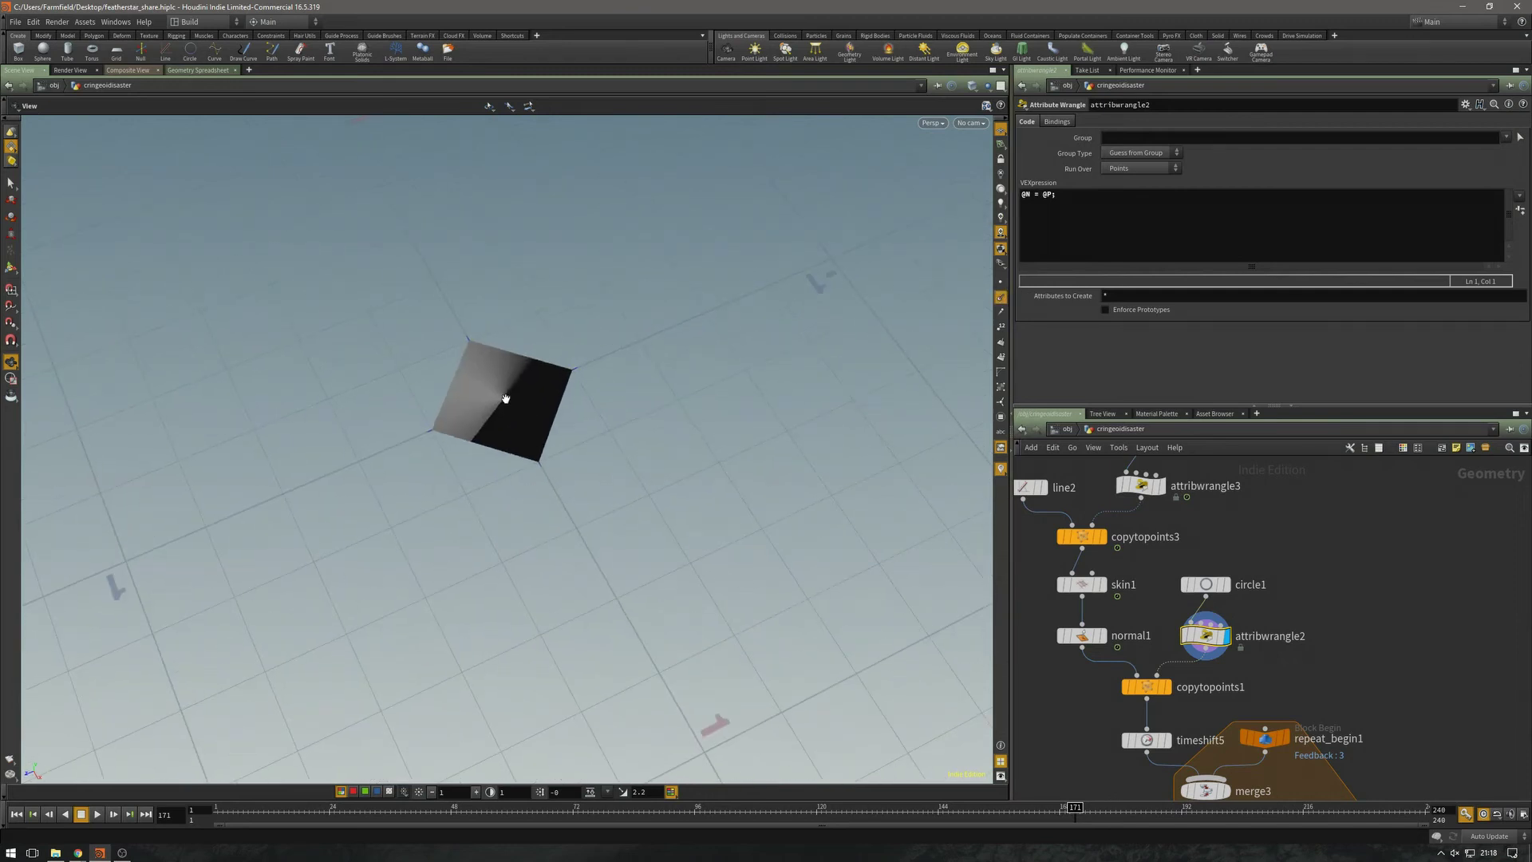
Display copytopoints1, save the scene file, and view the arms copied onto the circle's points
middle_drag(1334, 596, 1331, 495)
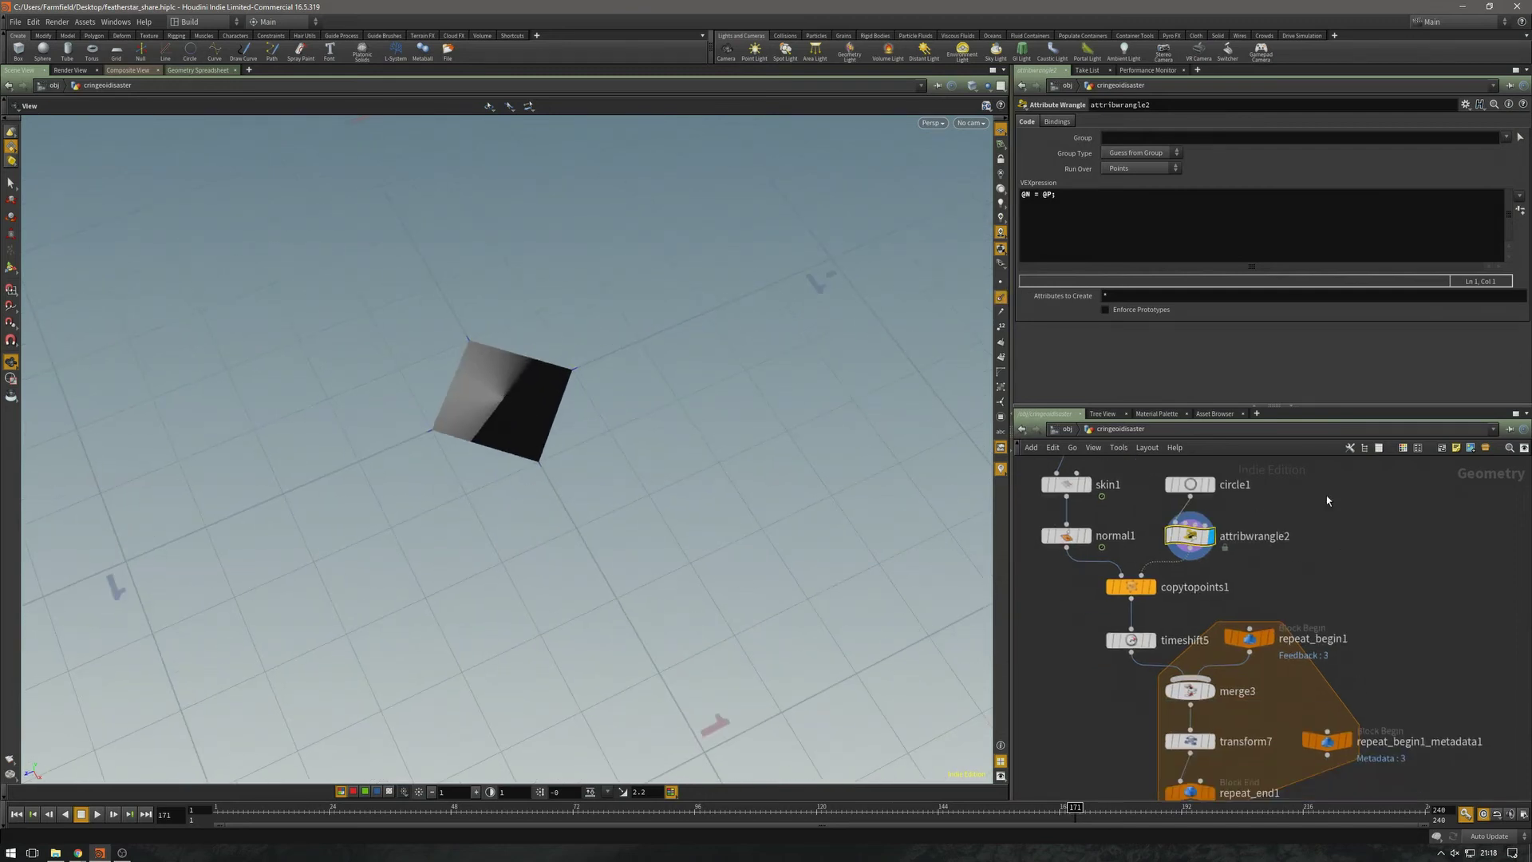
click(1151, 586)
key(ctrl+s)
click(1130, 586)
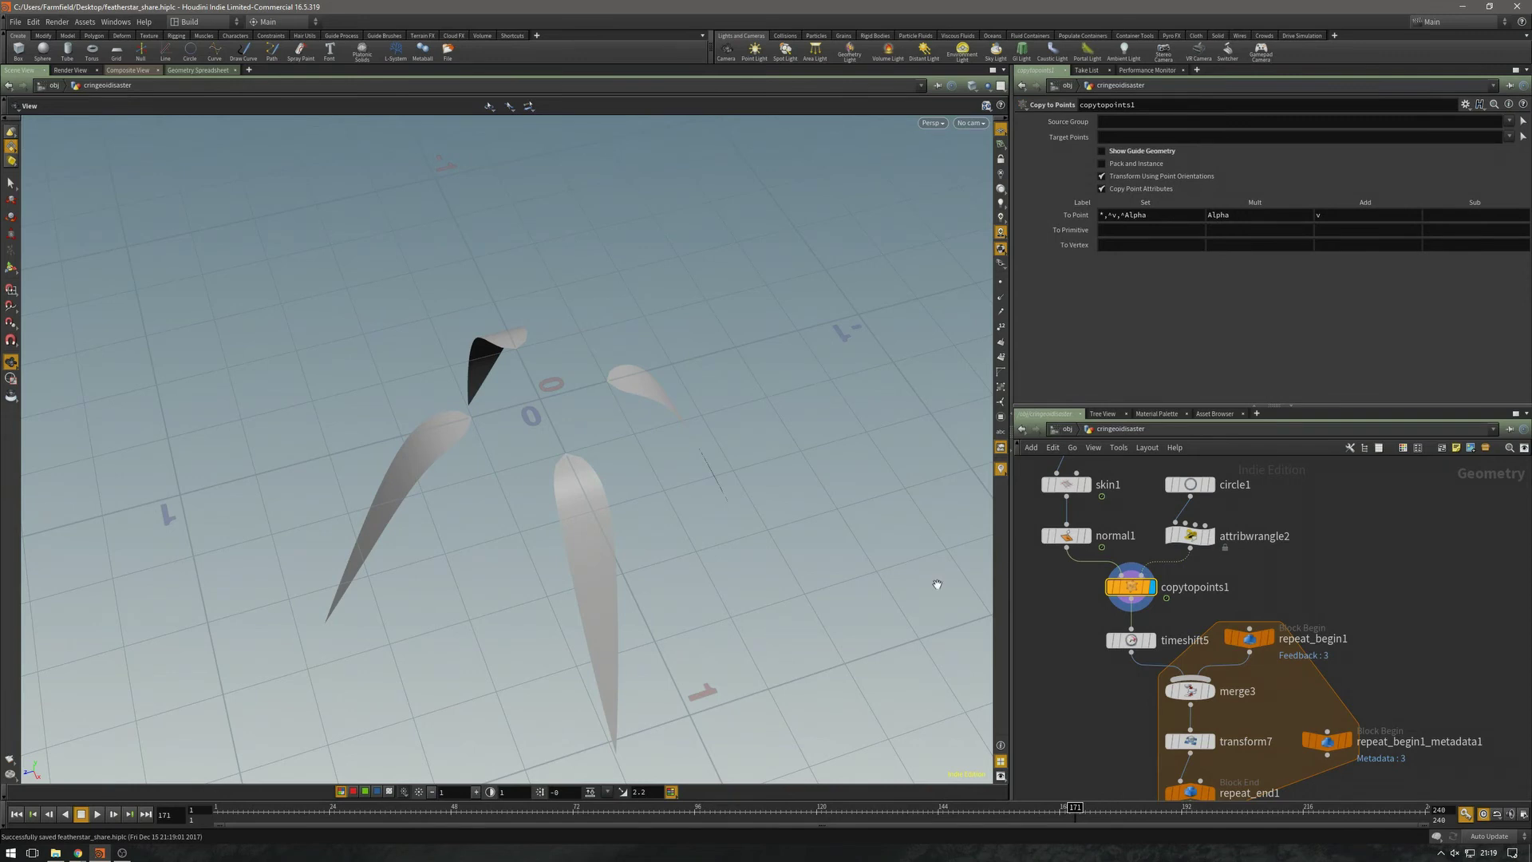
drag(827, 513, 568, 376)
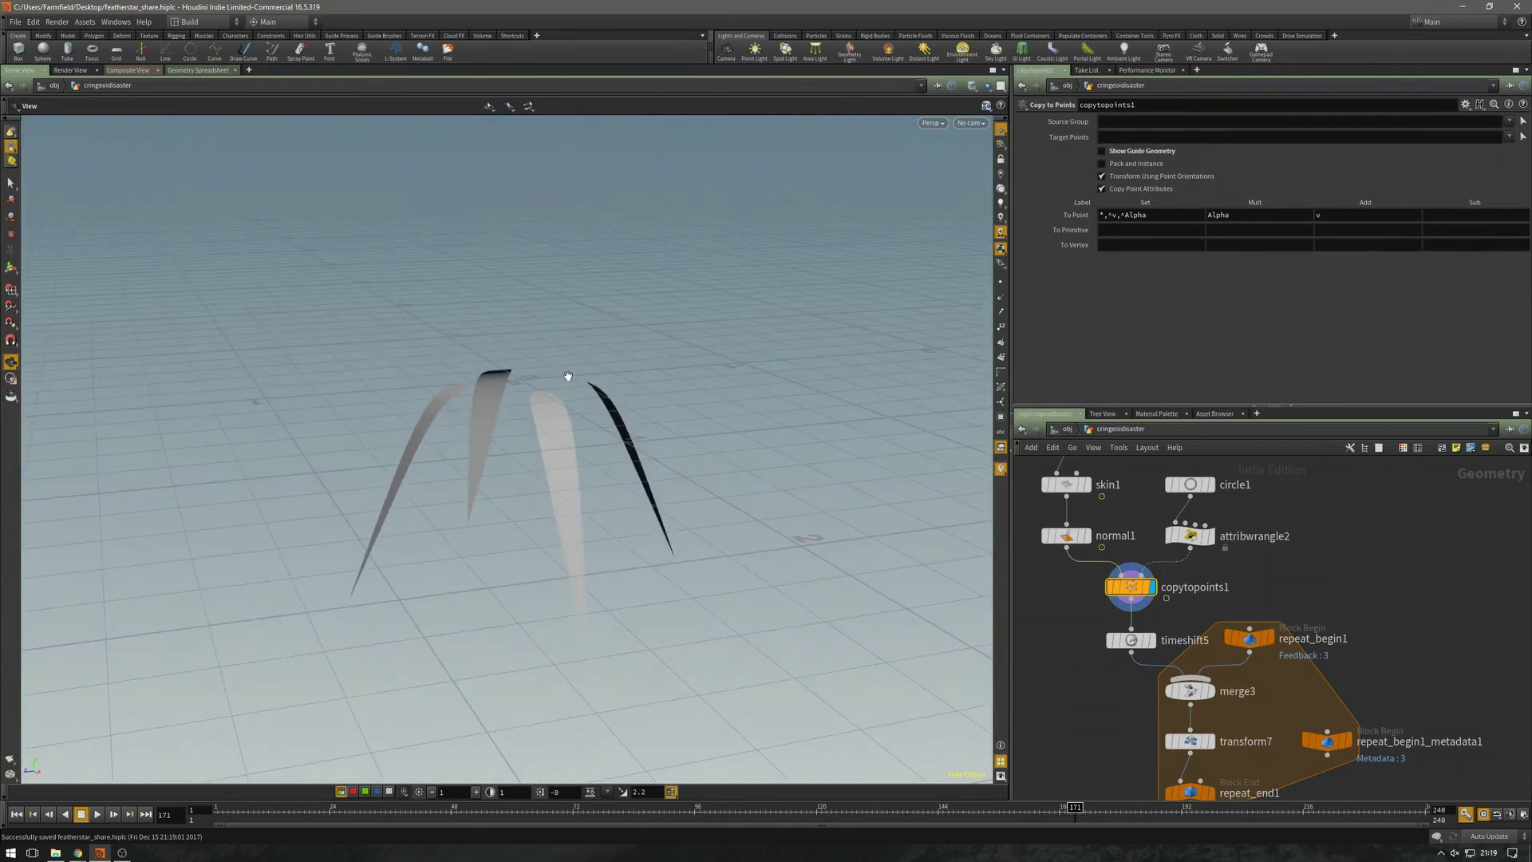
Play the animation of the copied arms and inspect them from another angle
click(96, 814)
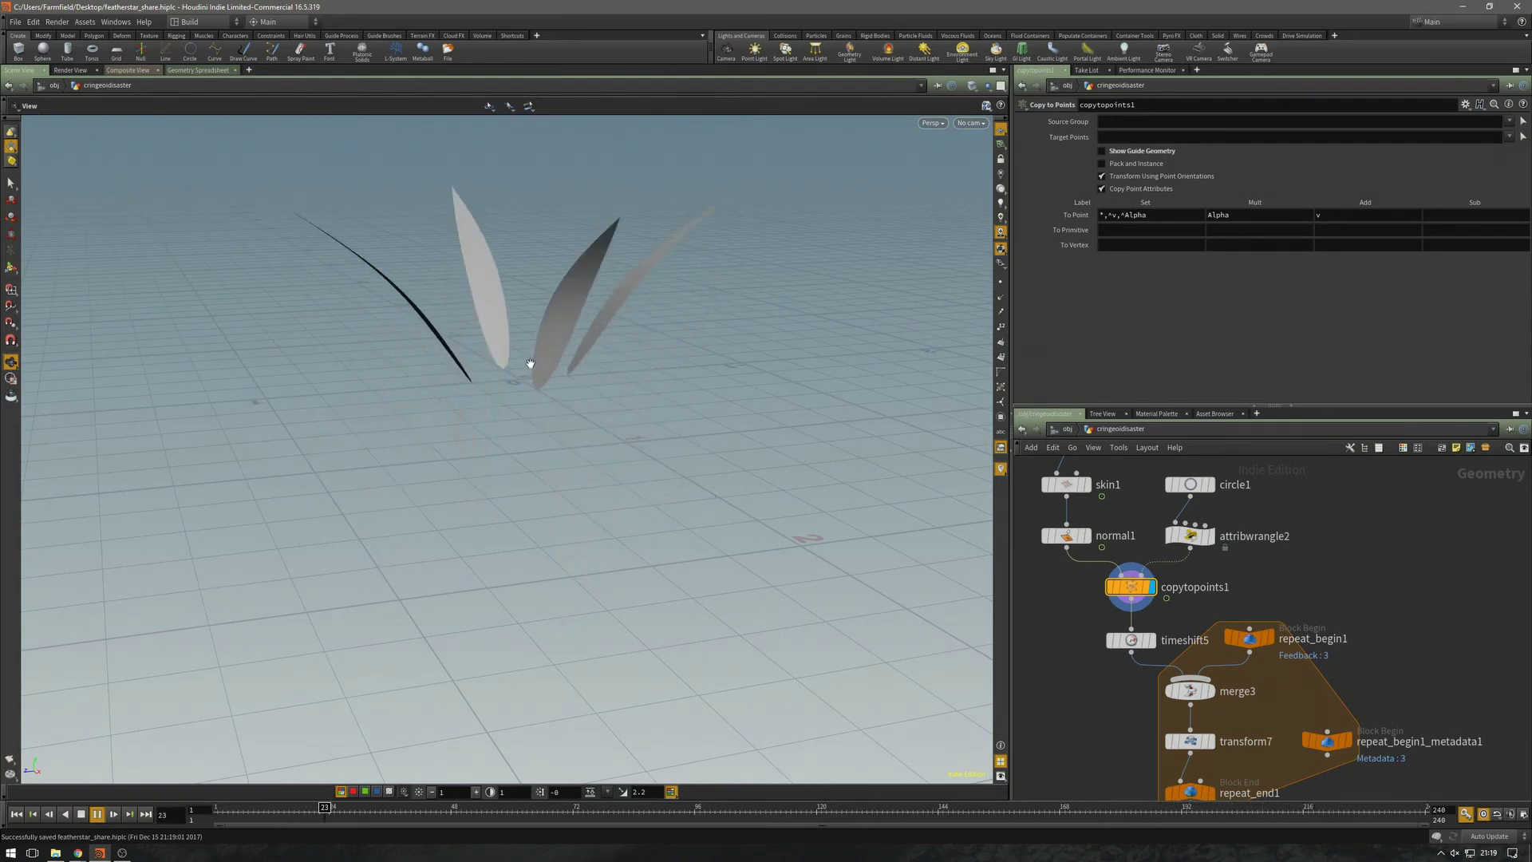
middle_drag(1063, 667, 1105, 599)
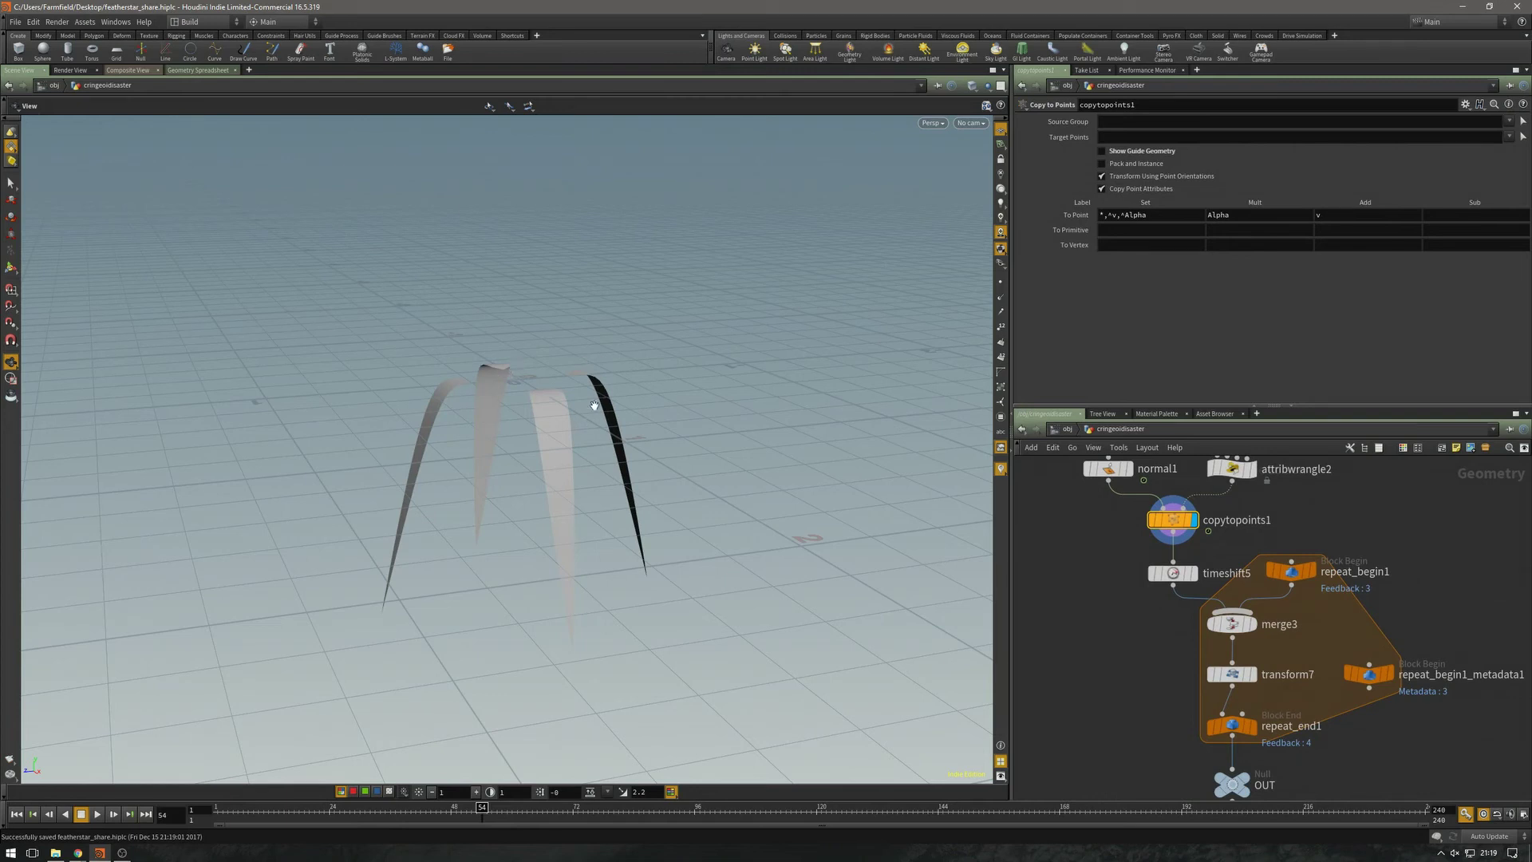
drag(582, 477, 617, 469)
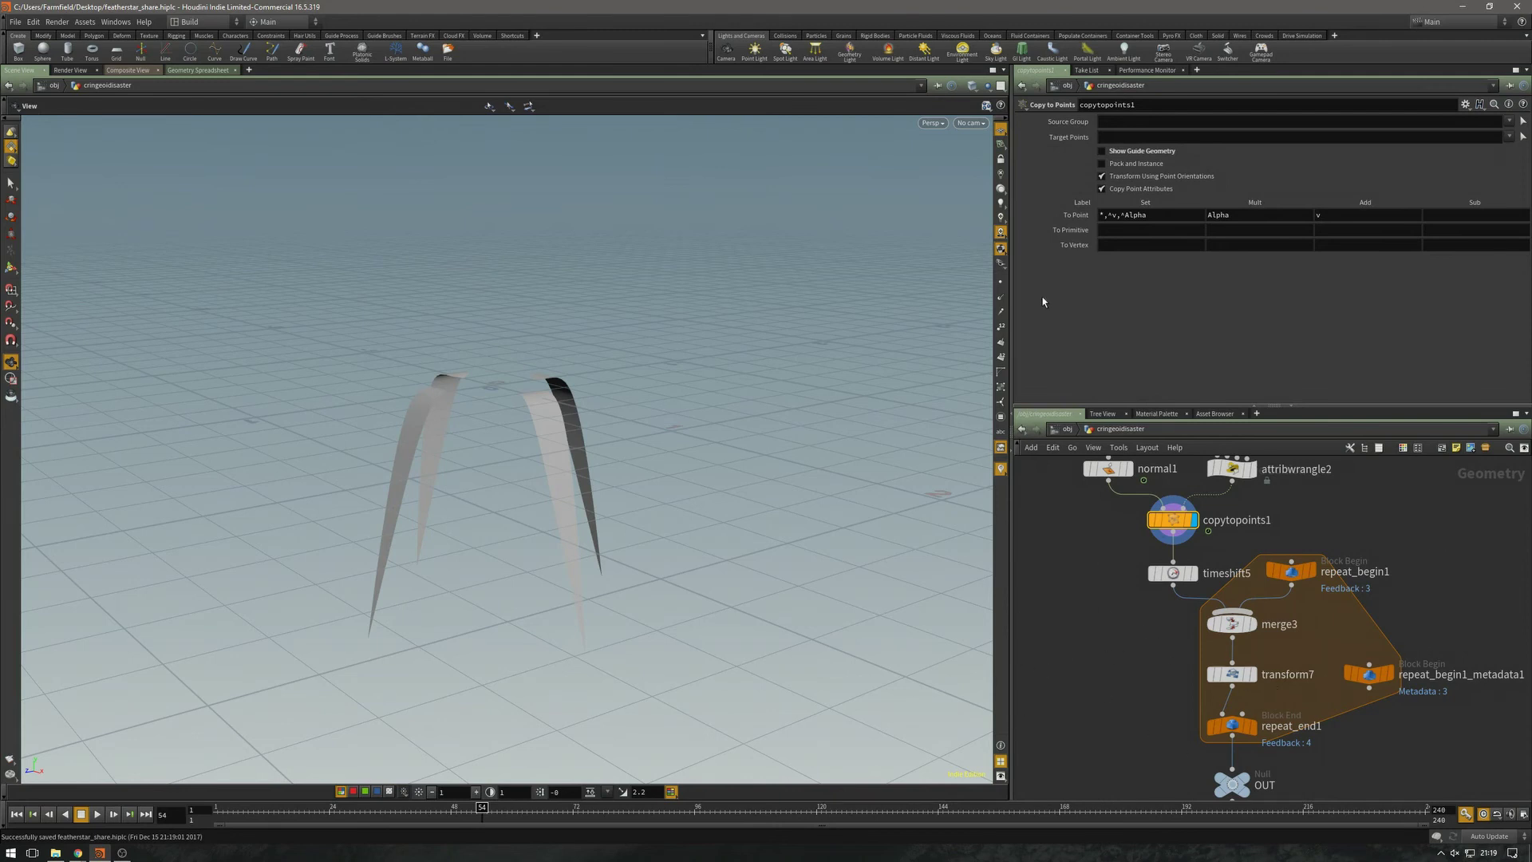
Inspect repeat_end1's loop settings and its gather method options without changing them
middle_drag(1059, 688, 1030, 640)
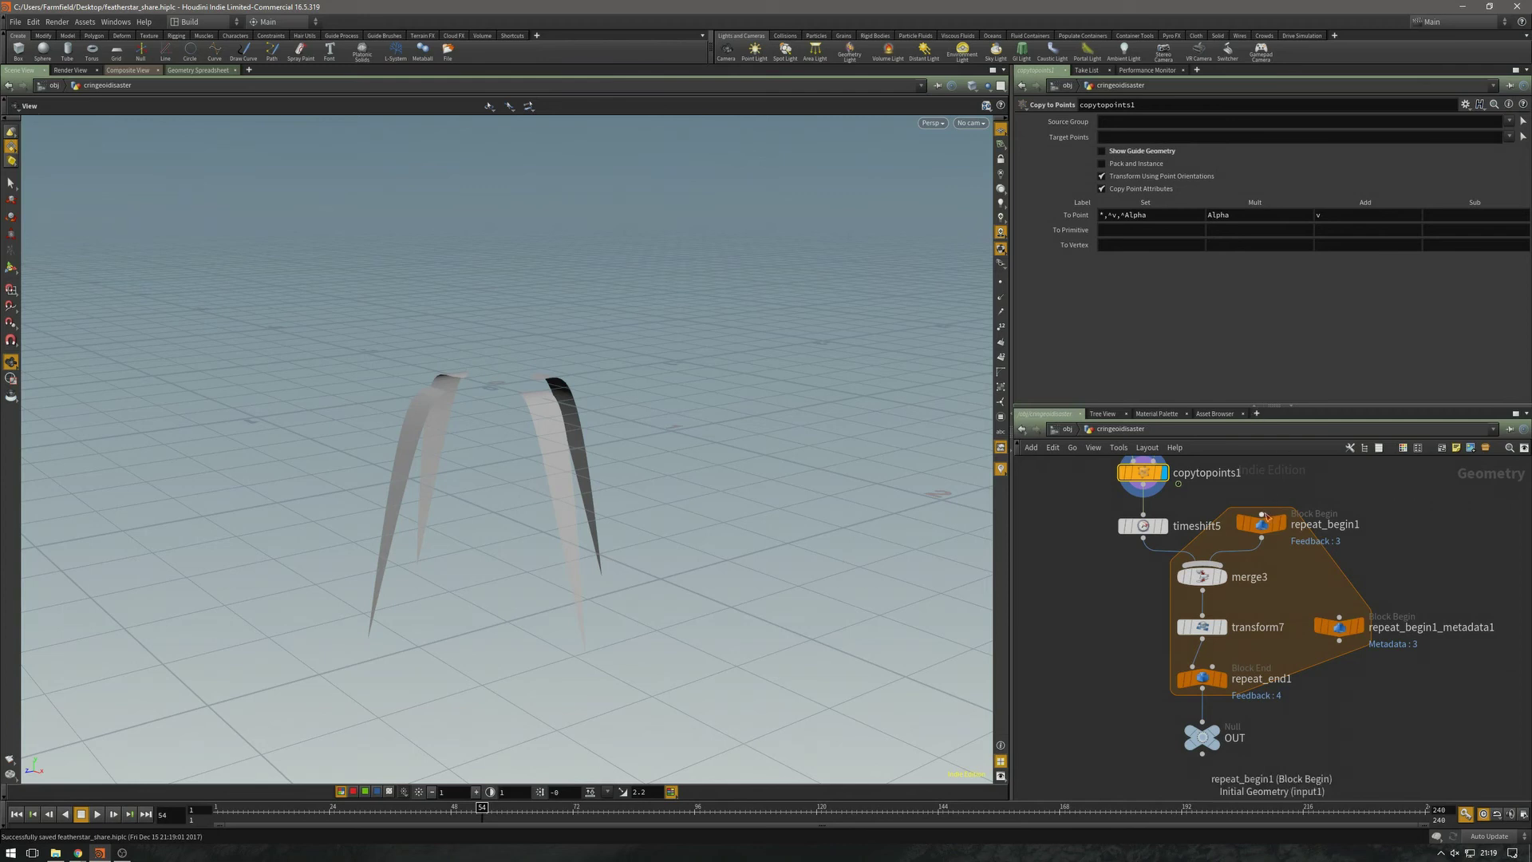
click(1201, 679)
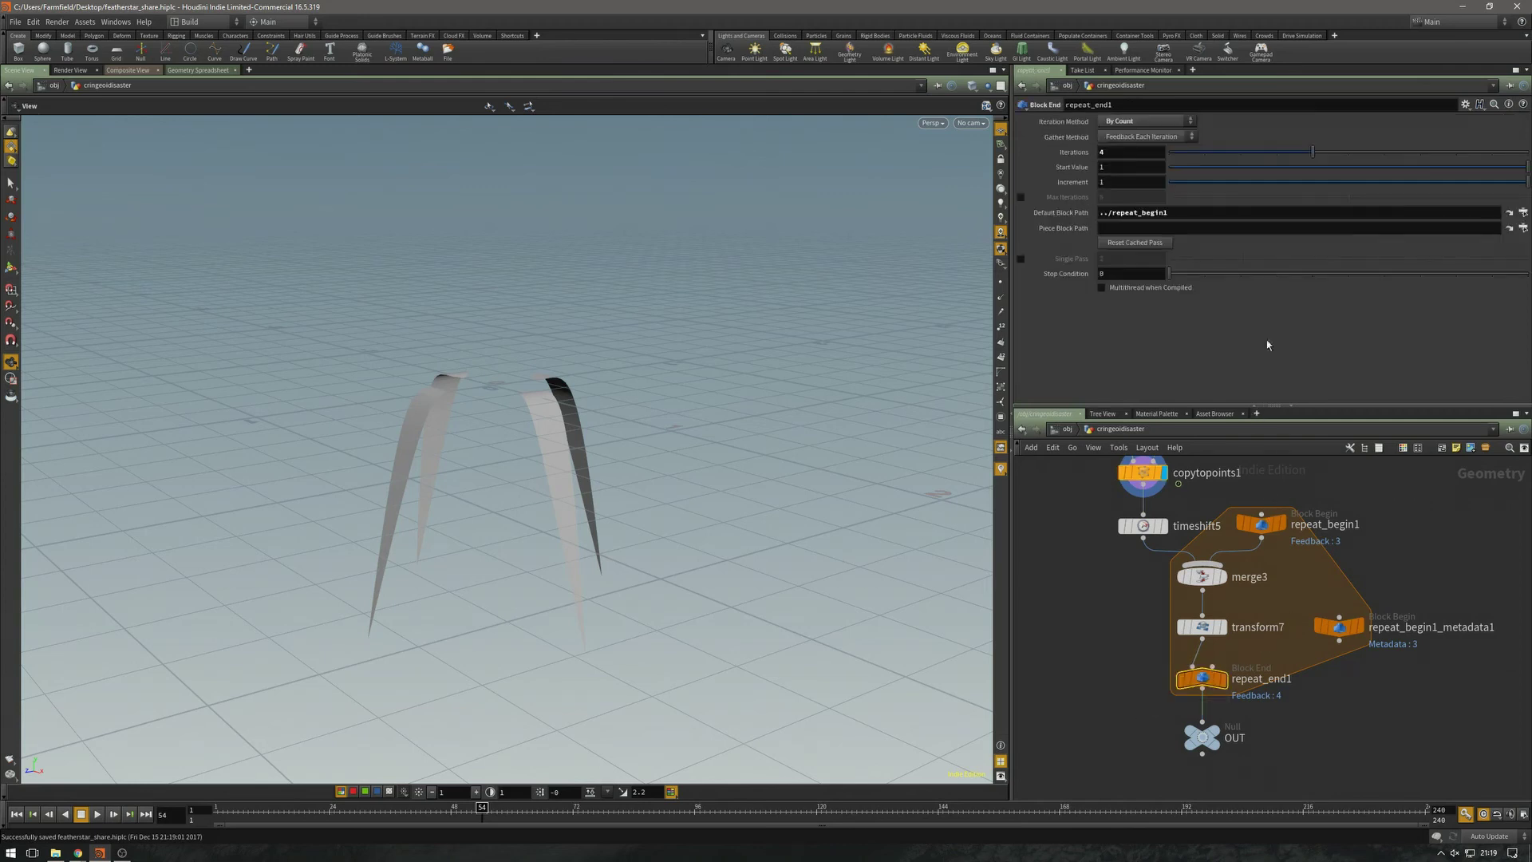
click(1149, 137)
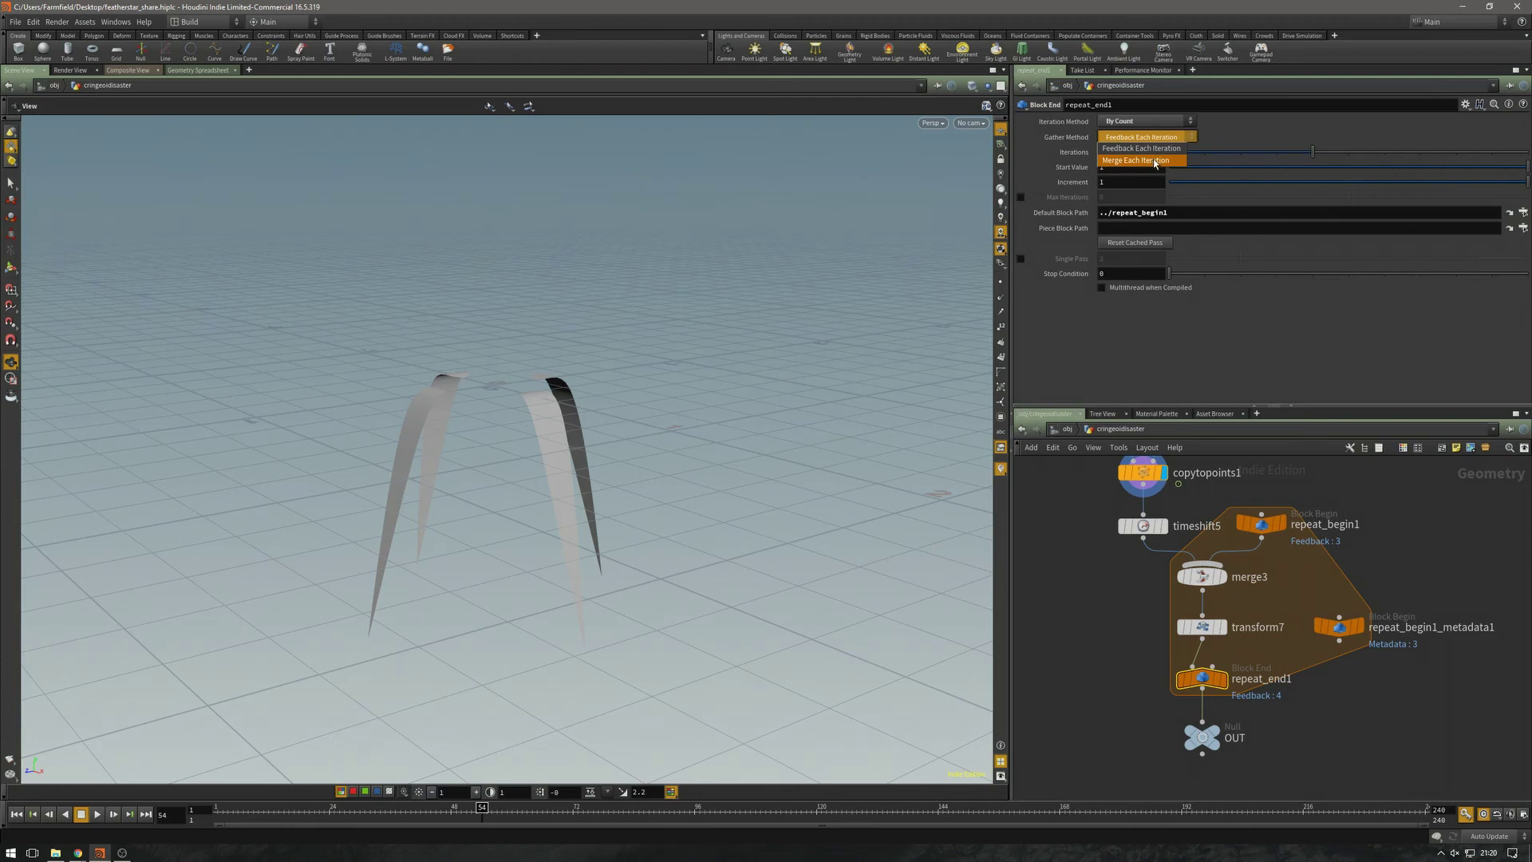
click(1076, 649)
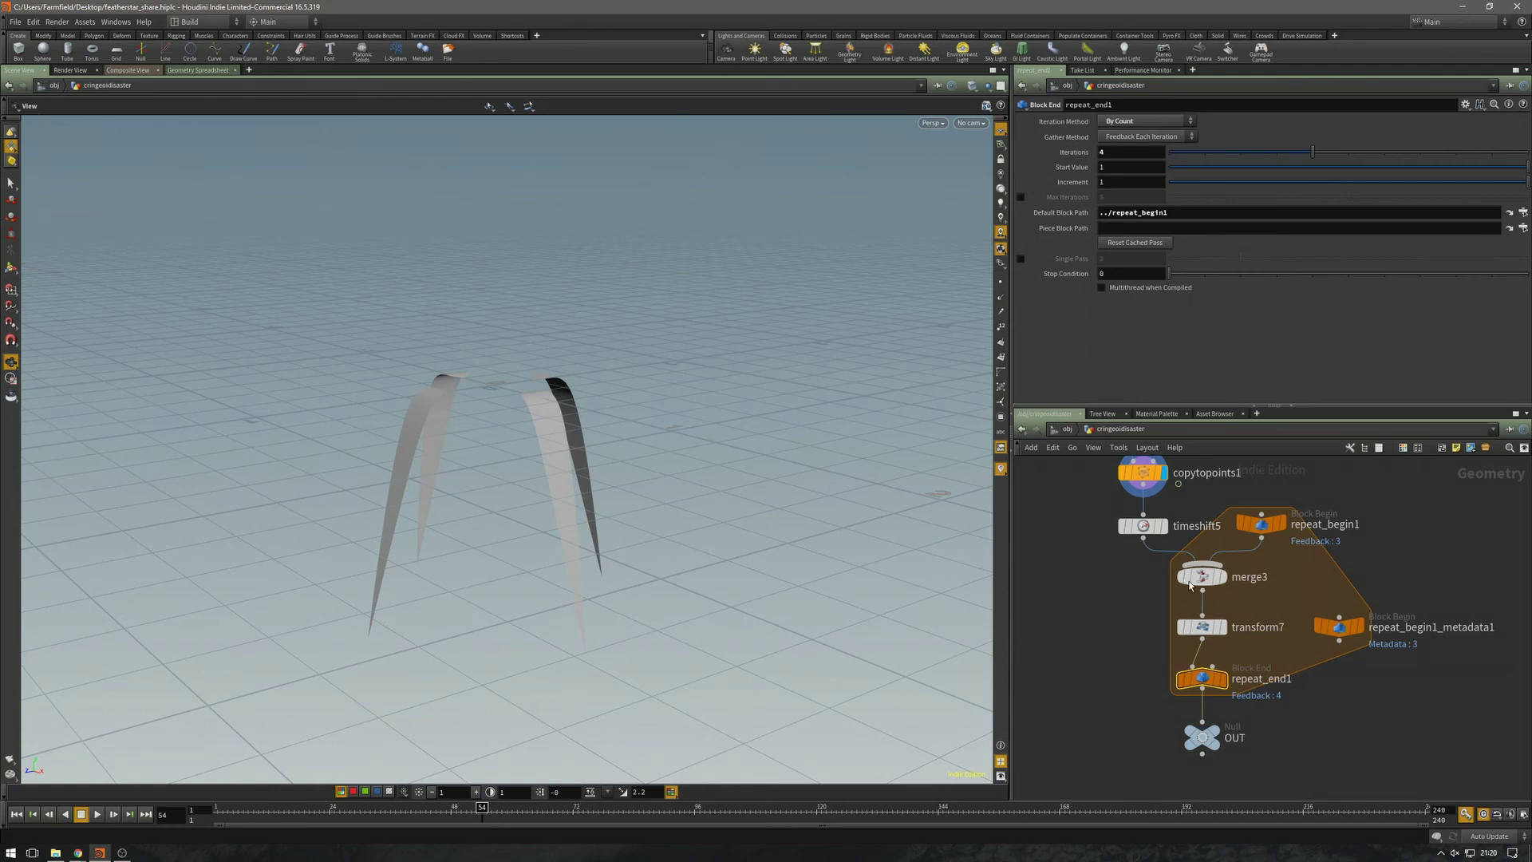
Examine timeshift5's frame expression and the loop metadata node it references, and review transform7's translate, rotate and uniform scale settings
click(1142, 526)
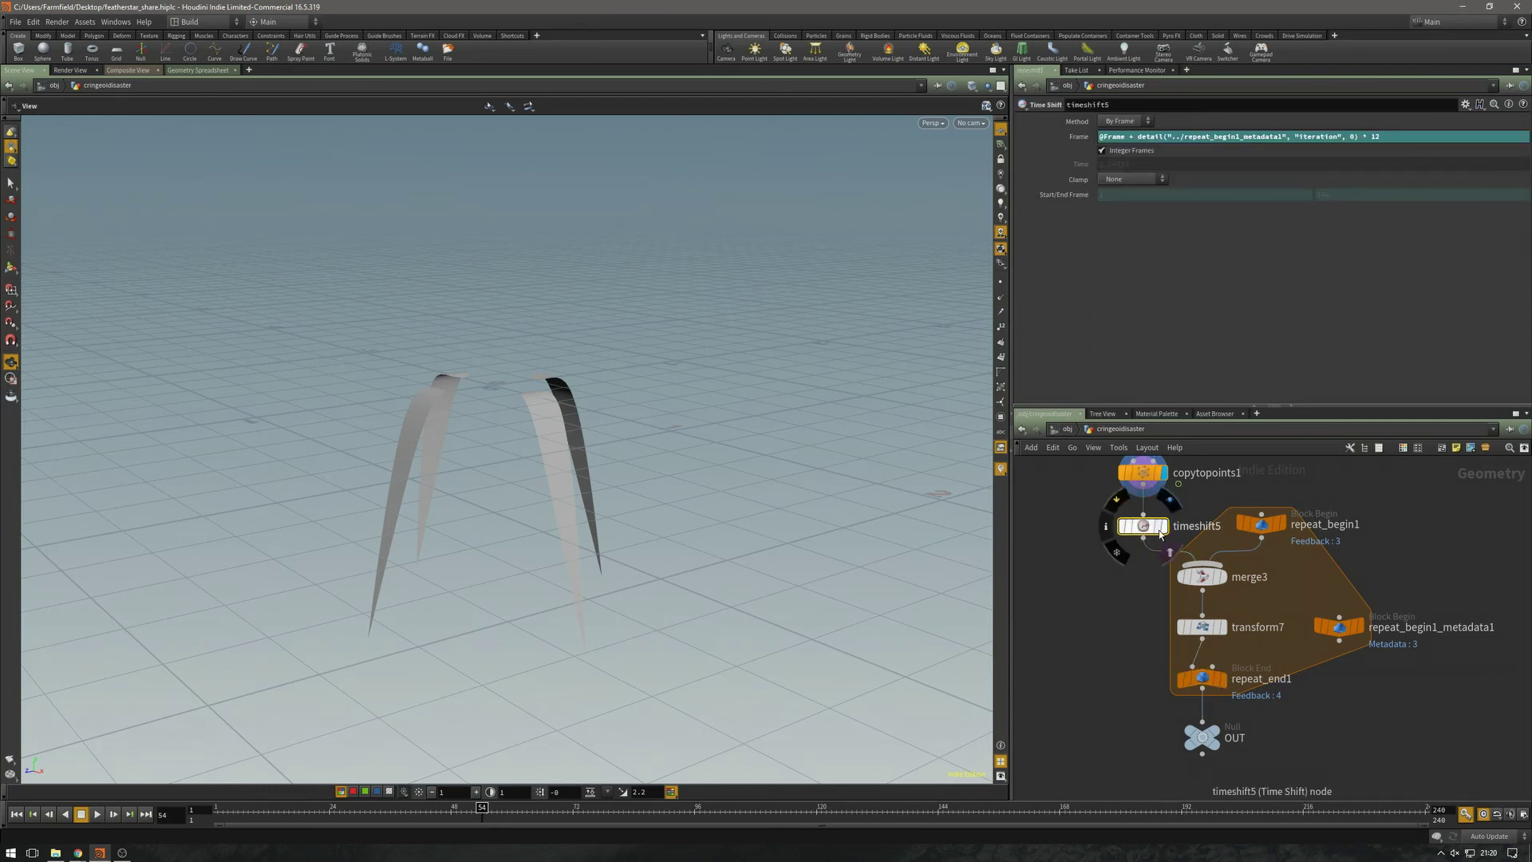
mouse_move(1272, 525)
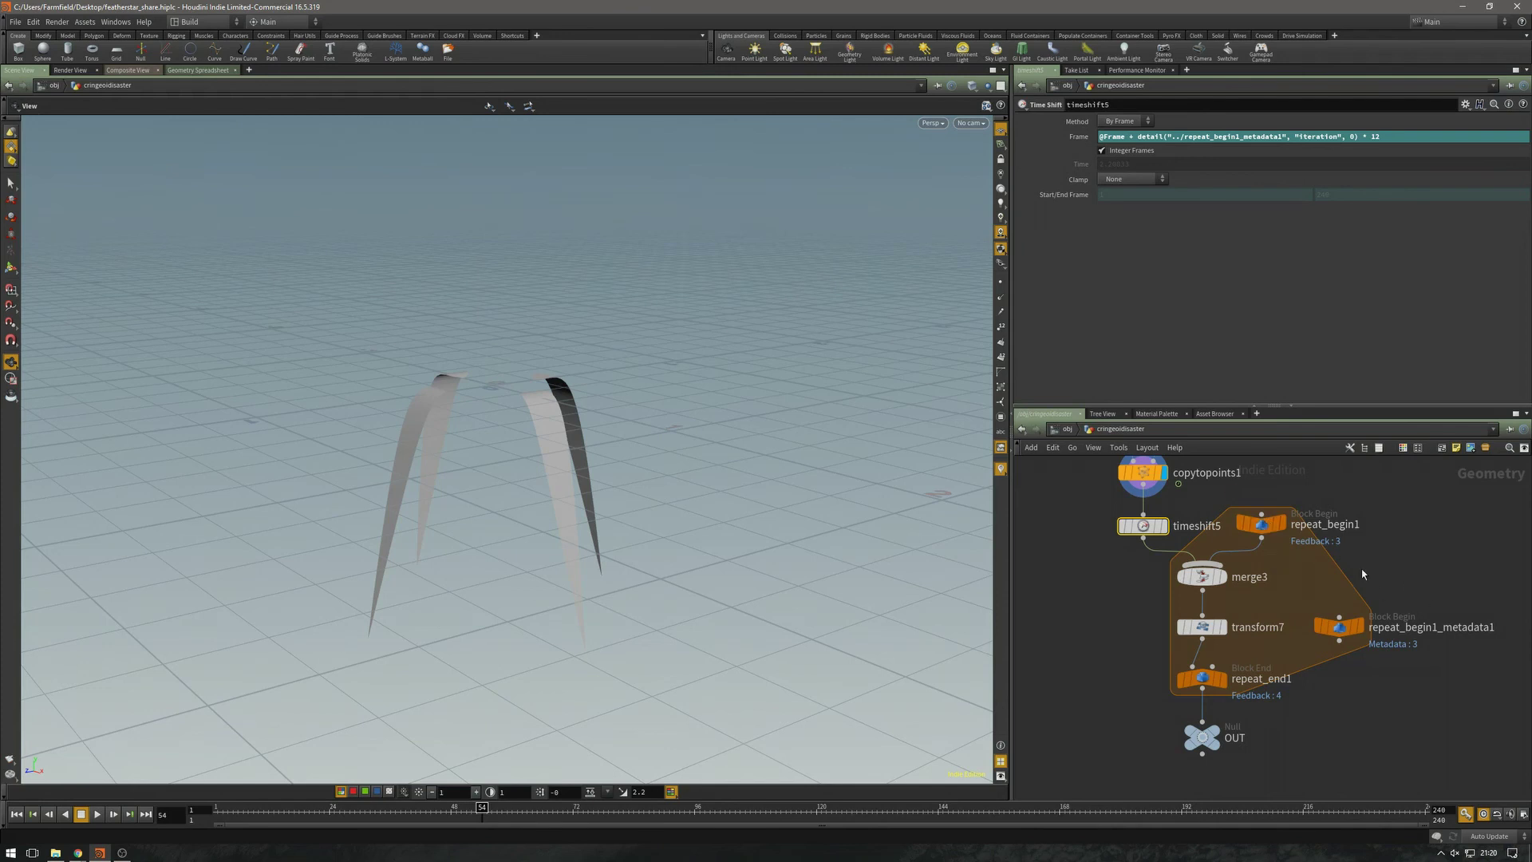
mouse_move(1340, 633)
click(1229, 629)
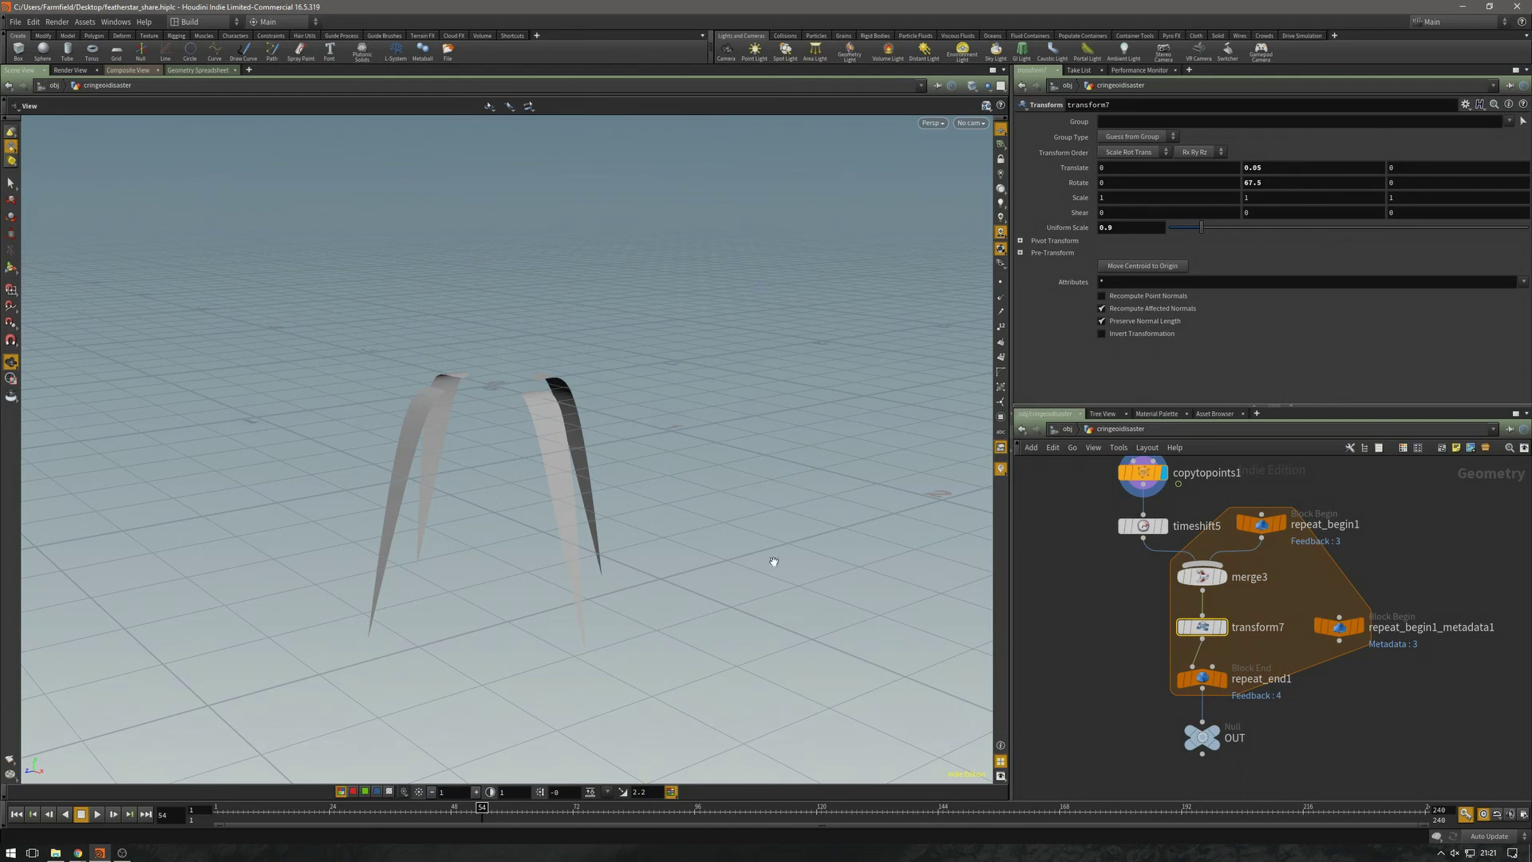
Display repeat_end1 and play the animation to view the layered arms produced by the loop from several angles
click(1226, 683)
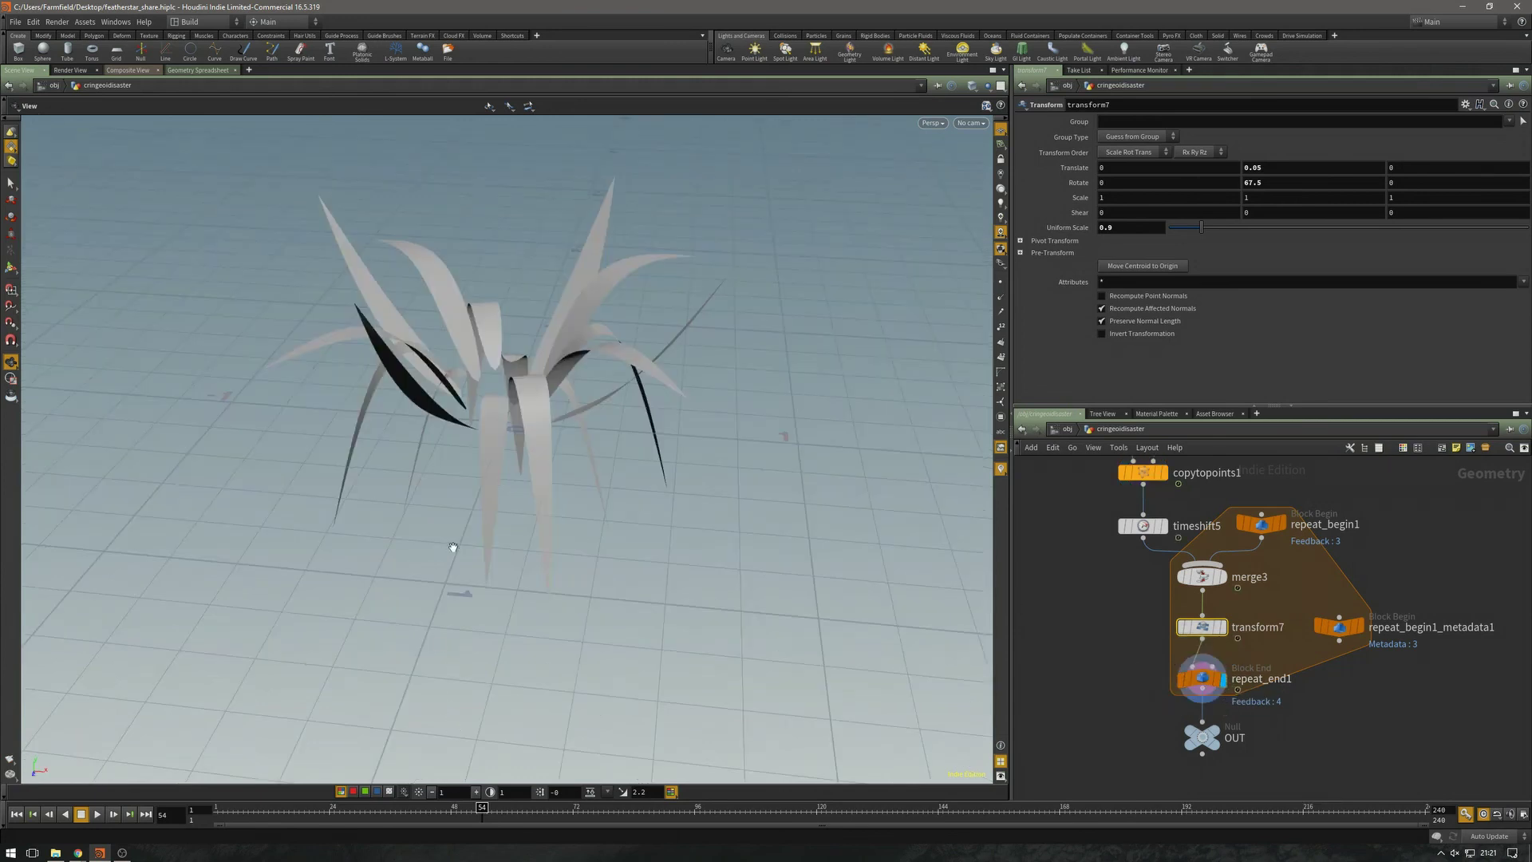
key(Up)
drag(465, 647, 558, 547)
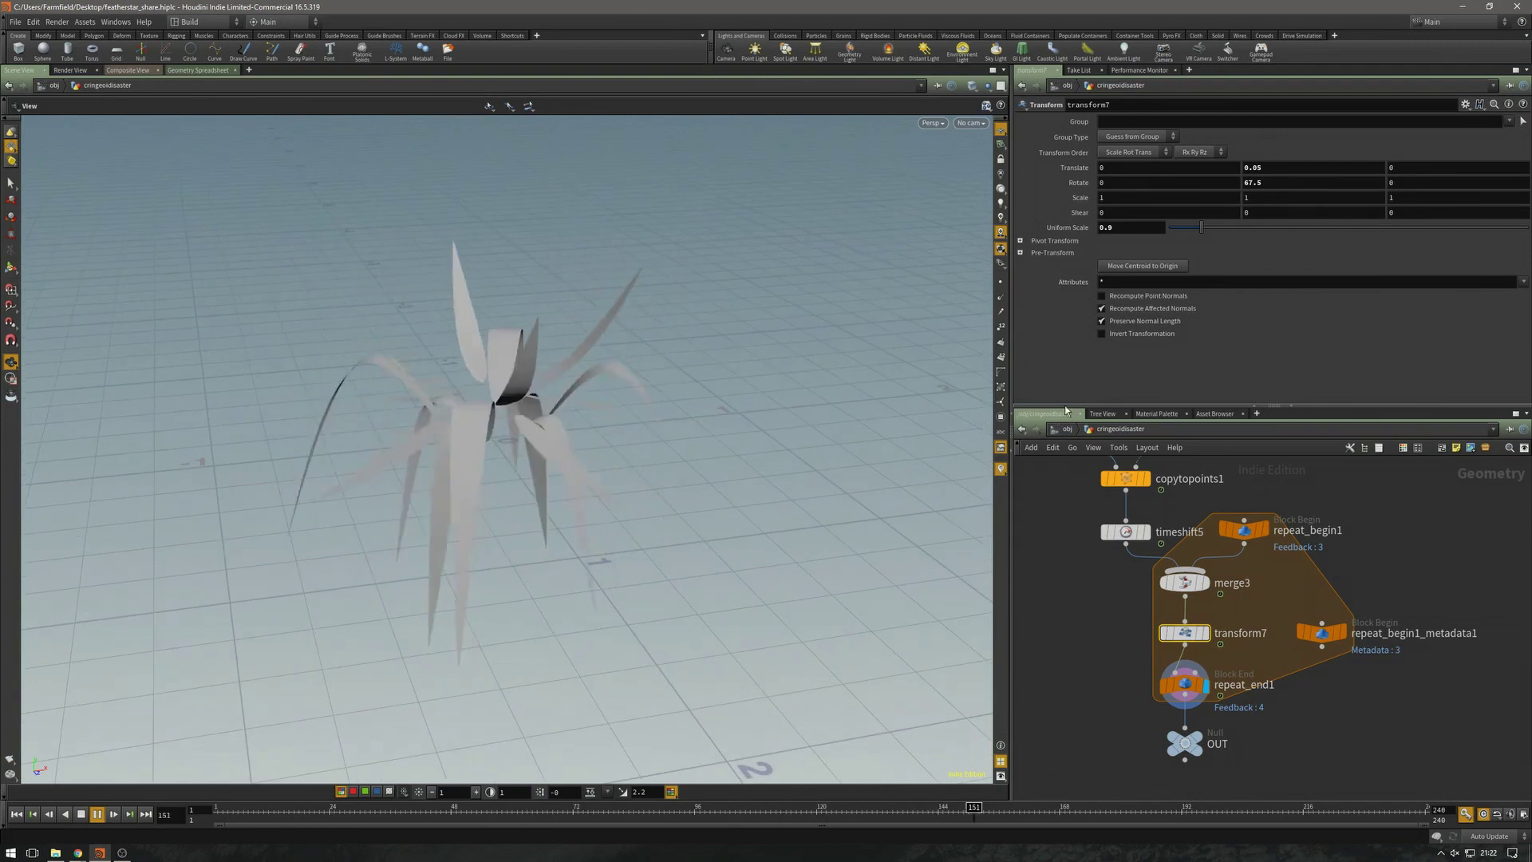